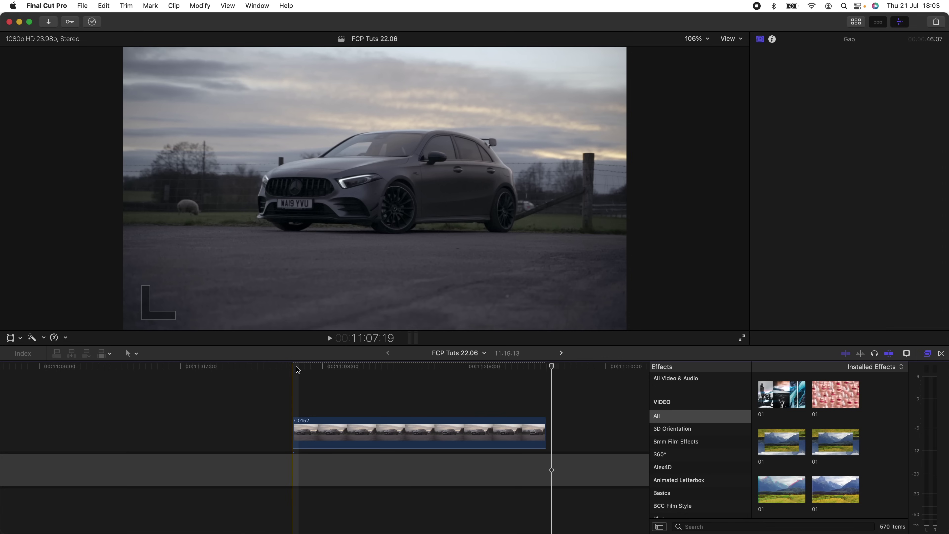
Step: Apply the Draw Mask effect from the Masks category to clip C0152, with the playhead at 00:11:08:15
drag(297, 370, 415, 369)
click(417, 431)
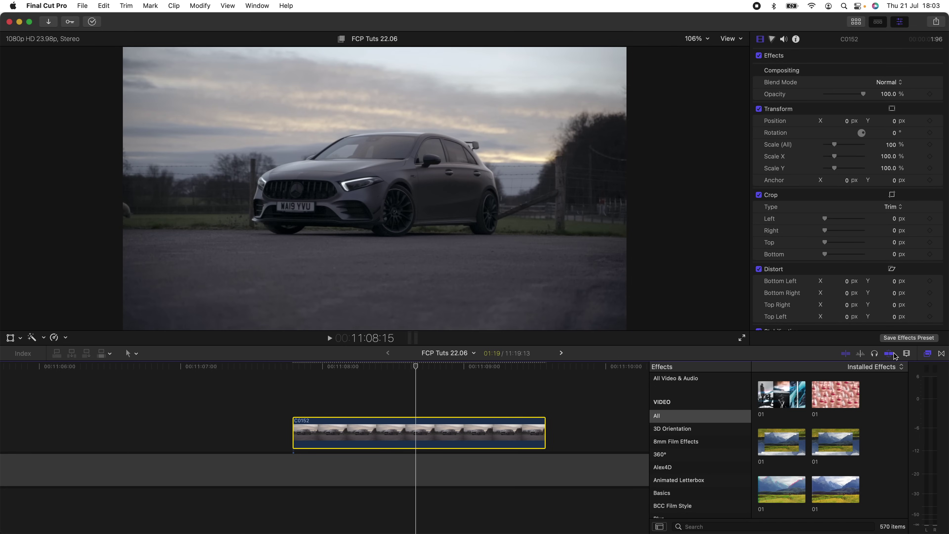
scroll(683, 450, down, 10)
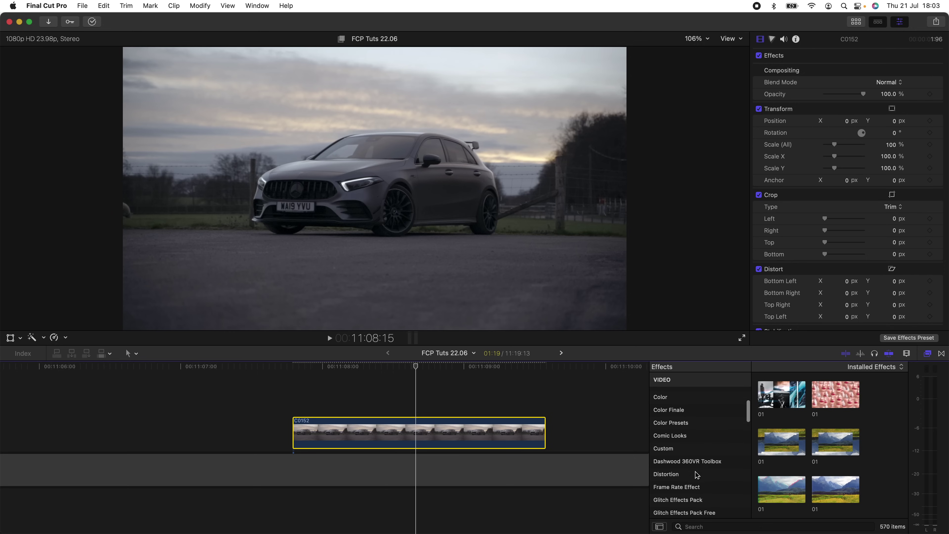
scroll(694, 465, down, 3)
click(685, 430)
mouse_move(788, 401)
mouse_down()
mouse_move(731, 388)
mouse_move(403, 424)
mouse_move(415, 434)
mouse_up()
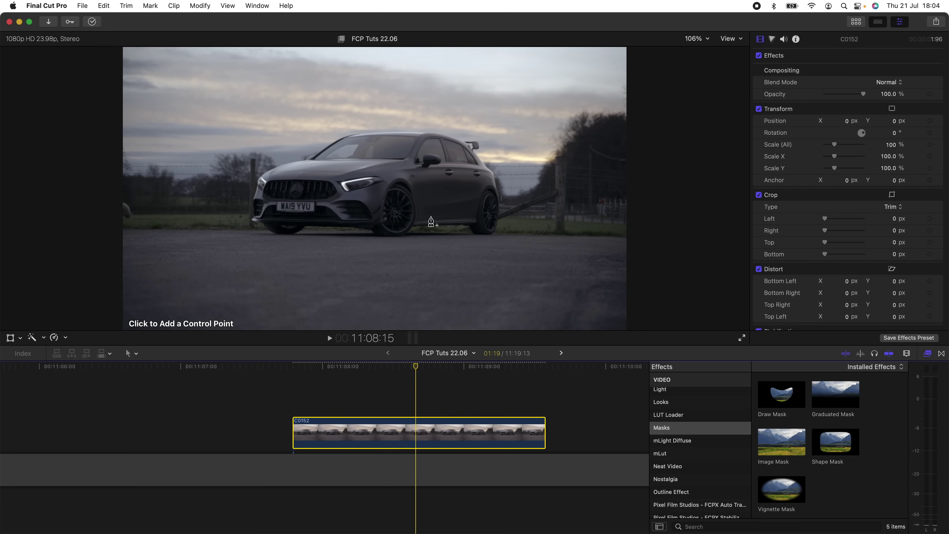
Step: Trace a closed mask outline around the entire car, following the tyres, bumper, bonnet, roof, spoiler and rear wheel
click(697, 39)
click(710, 120)
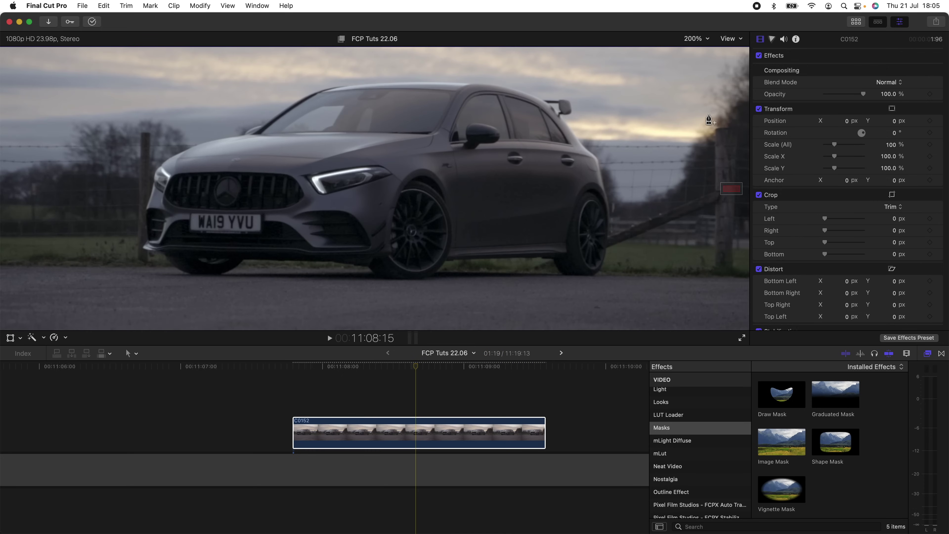
scroll(730, 188, left, 3)
scroll(730, 188, left, 2)
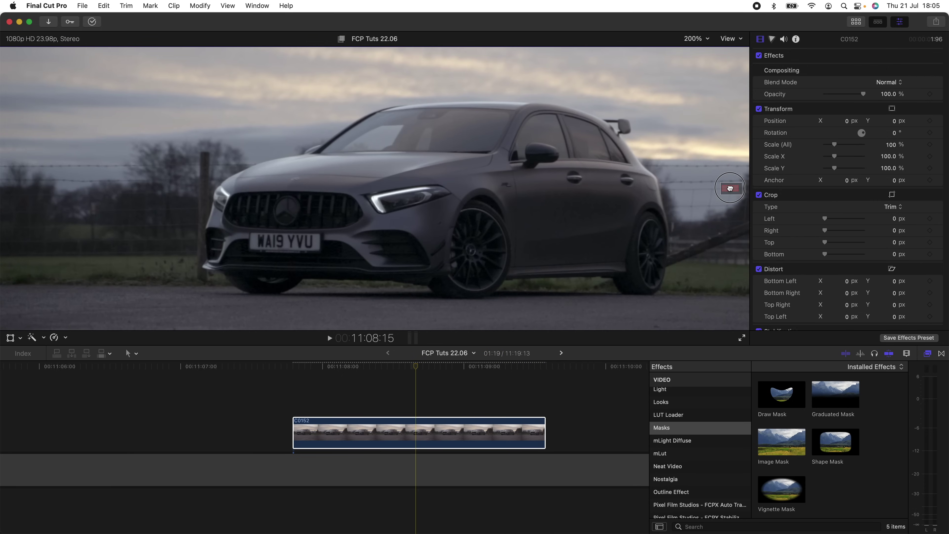
click(427, 286)
click(390, 281)
click(346, 281)
mouse_move(346, 281)
mouse_down()
mouse_move(325, 287)
mouse_move(338, 304)
mouse_move(331, 280)
mouse_up()
click(303, 279)
click(279, 294)
drag(248, 292, 243, 290)
click(228, 281)
click(218, 271)
drag(201, 266, 204, 262)
click(215, 190)
click(285, 157)
click(393, 107)
click(494, 102)
click(628, 120)
click(657, 178)
click(664, 280)
click(504, 280)
click(428, 287)
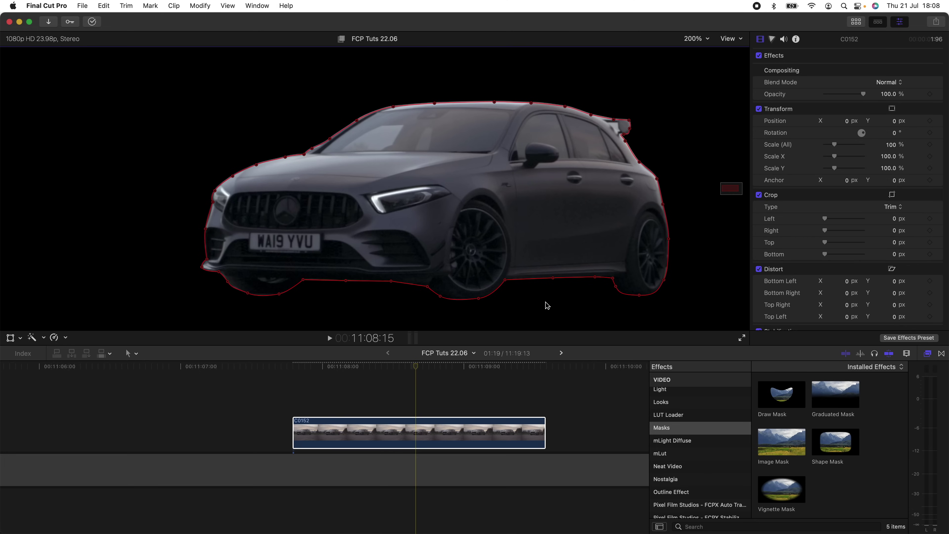
Step: Delete the surplus mask control point nearest the front wheel along the sill between the two wheels
click(527, 279)
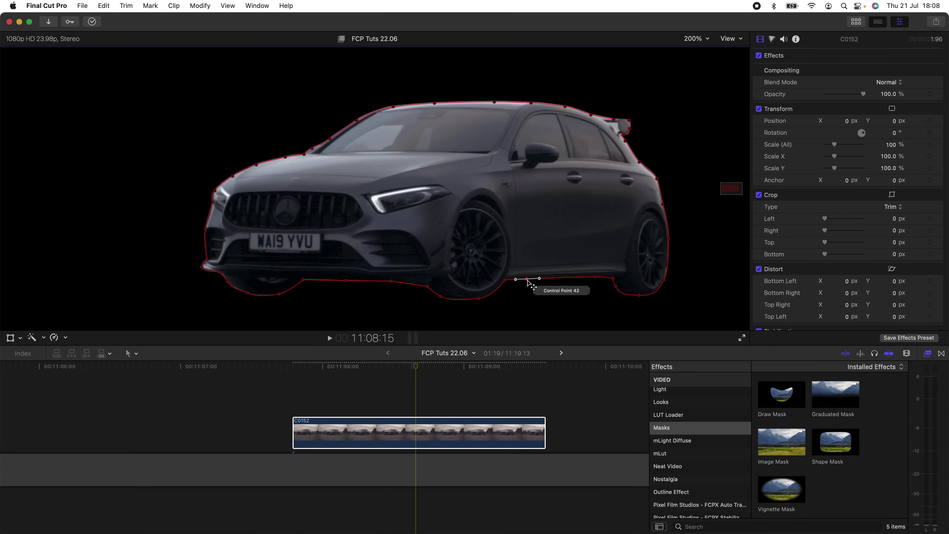
key(Delete)
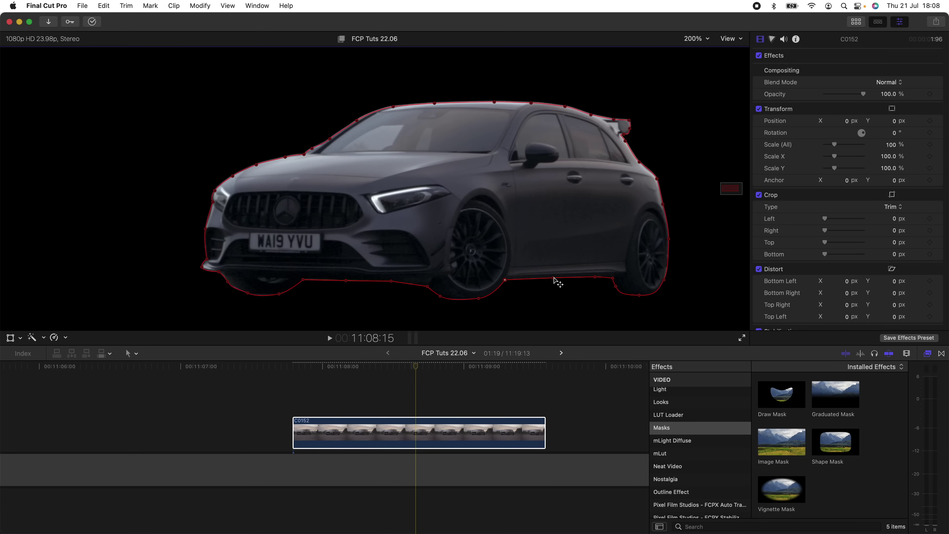
mouse_move(554, 279)
mouse_down()
mouse_move(573, 264)
mouse_move(569, 289)
mouse_move(553, 278)
mouse_up()
Step: Try moving the group of control points around the front of the car together, away from the bodywork
drag(155, 152, 260, 298)
mouse_move(205, 231)
mouse_down()
mouse_move(175, 203)
mouse_move(179, 224)
mouse_move(203, 228)
mouse_up()
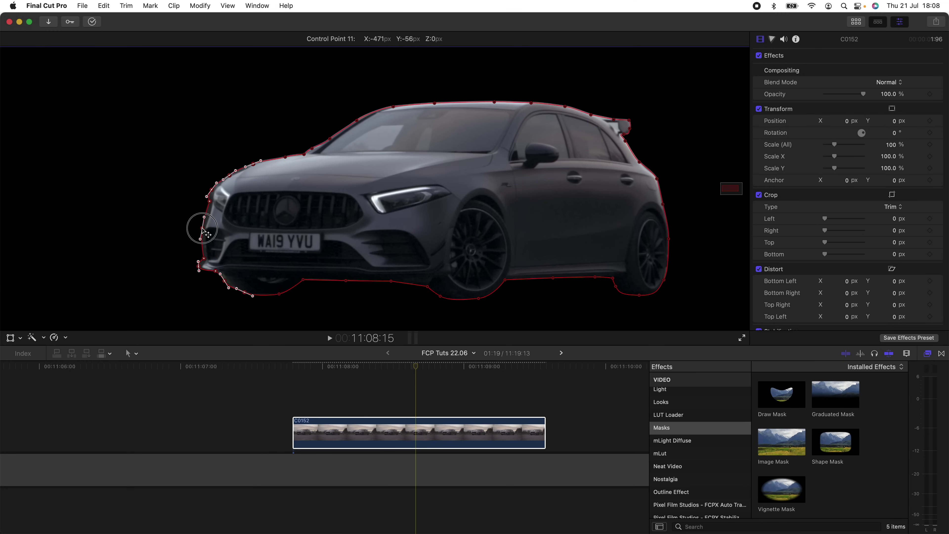
drag(202, 230, 191, 223)
click(393, 286)
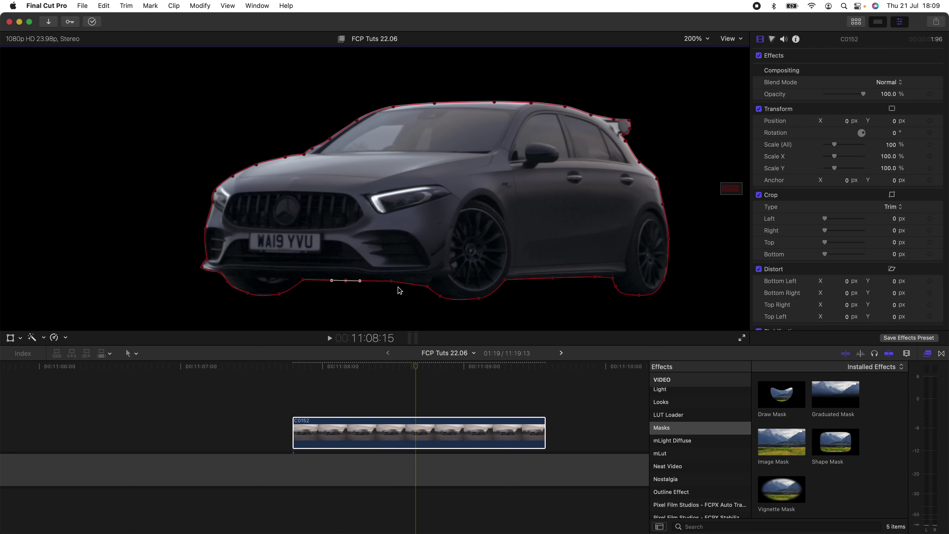
right_click(392, 280)
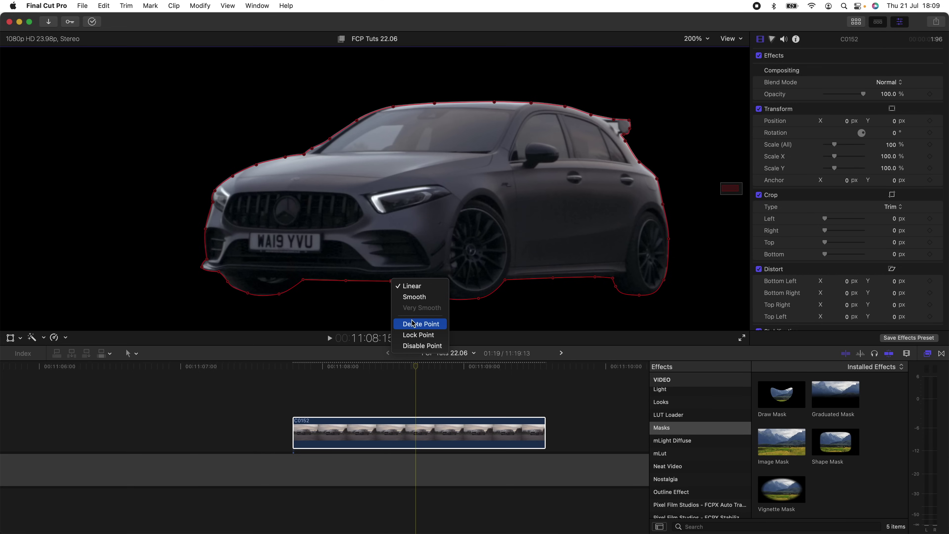
click(227, 94)
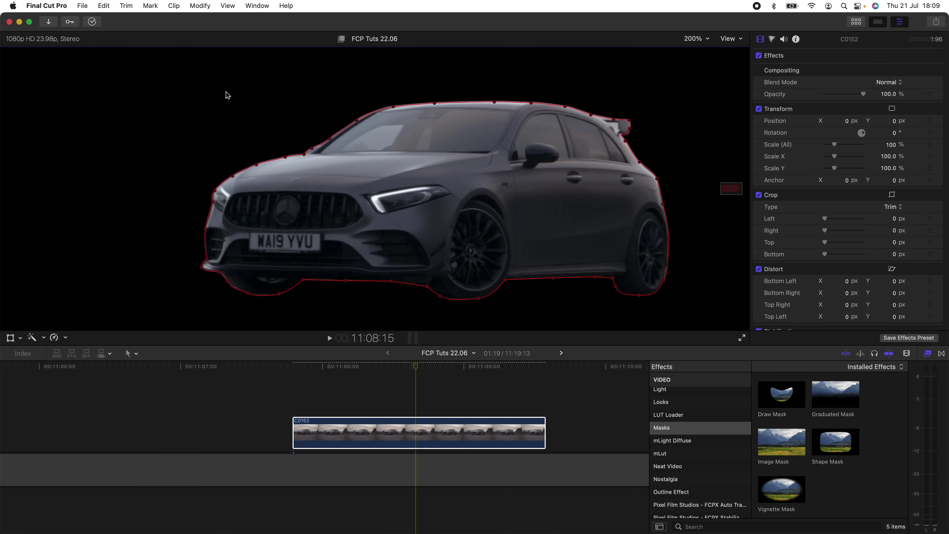
Step: Set the group of mask control points along the windscreen and bonnet edge to Smooth
mouse_move(137, 82)
mouse_down()
mouse_move(516, 195)
mouse_move(693, 286)
mouse_move(712, 321)
mouse_up()
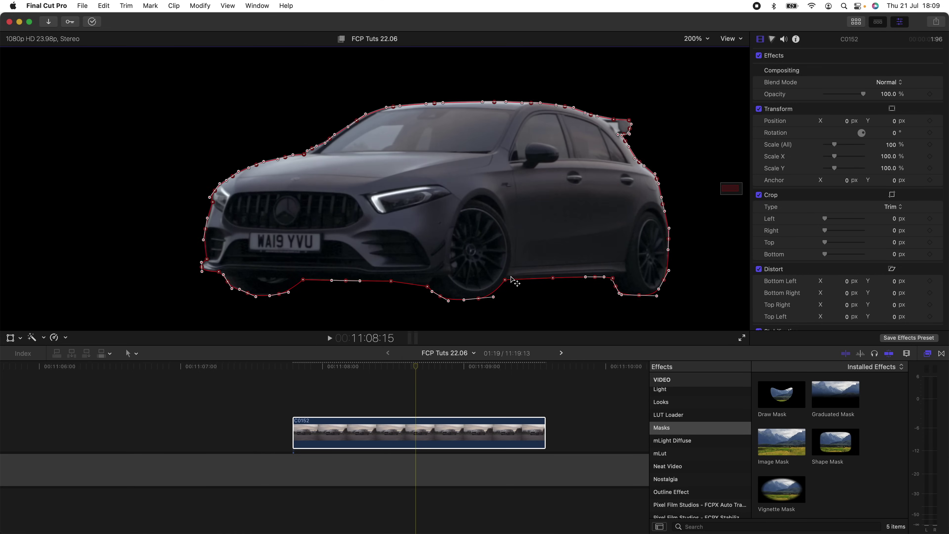
drag(288, 98, 365, 154)
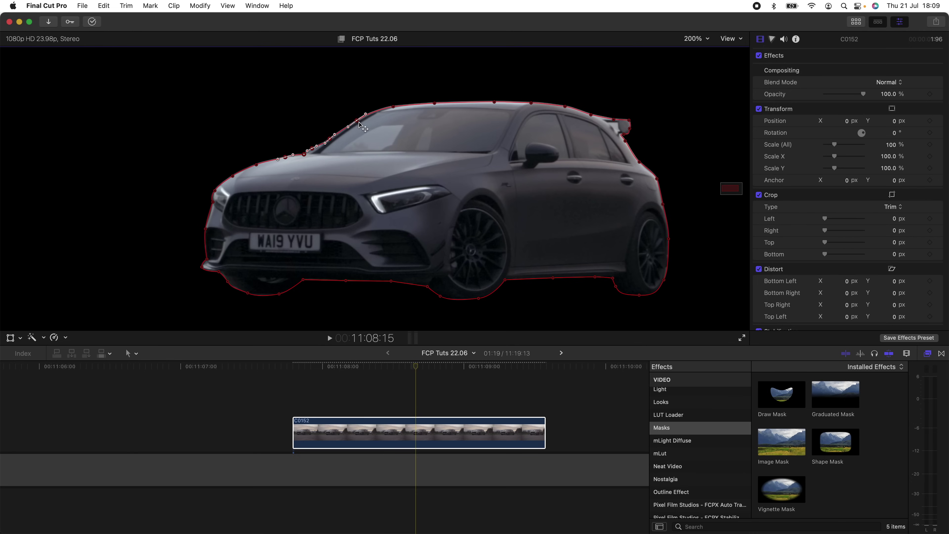
right_click(357, 120)
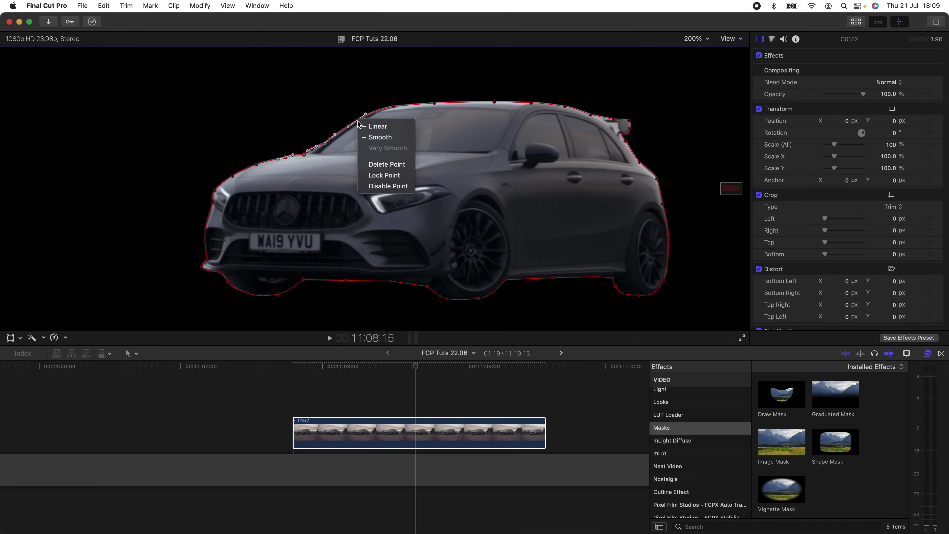
click(380, 141)
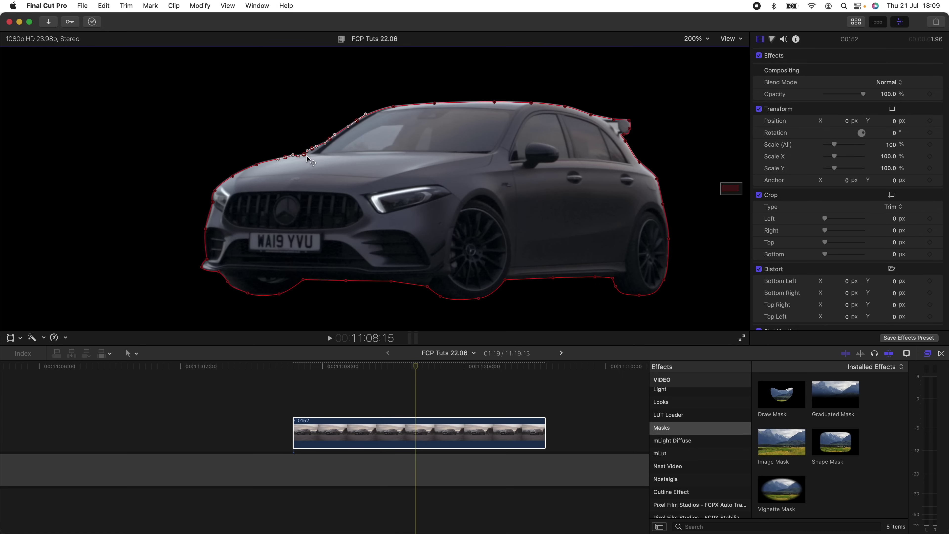
Step: Change the selected windscreen and bonnet control points to Linear and deselect them
right_click(357, 120)
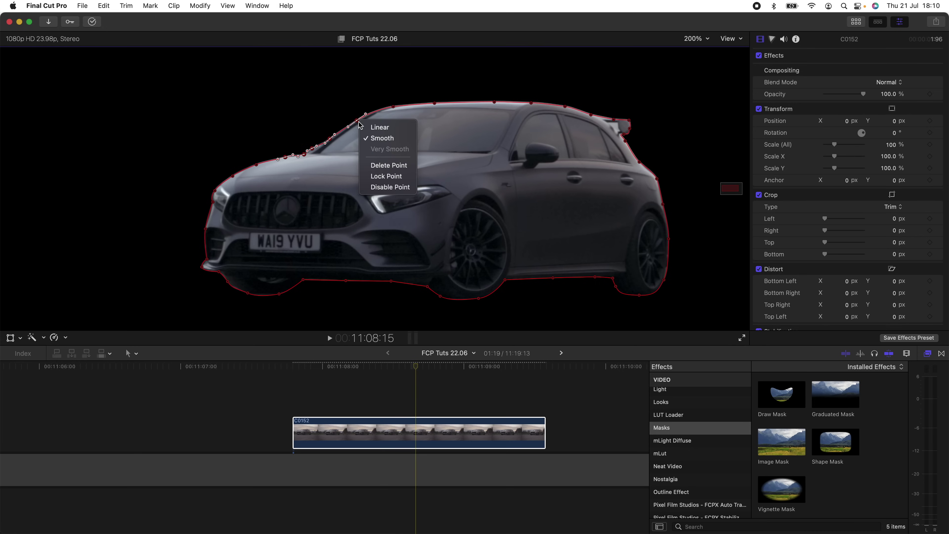
click(374, 127)
click(345, 299)
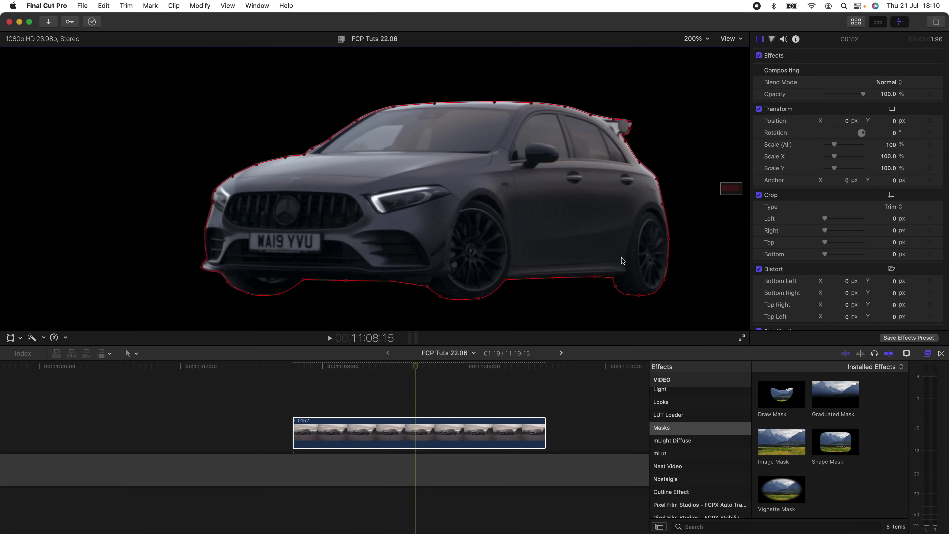
Step: Duplicate the masked C0152 clip onto a layer directly above and disable Draw Mask on the lower copy
click(417, 384)
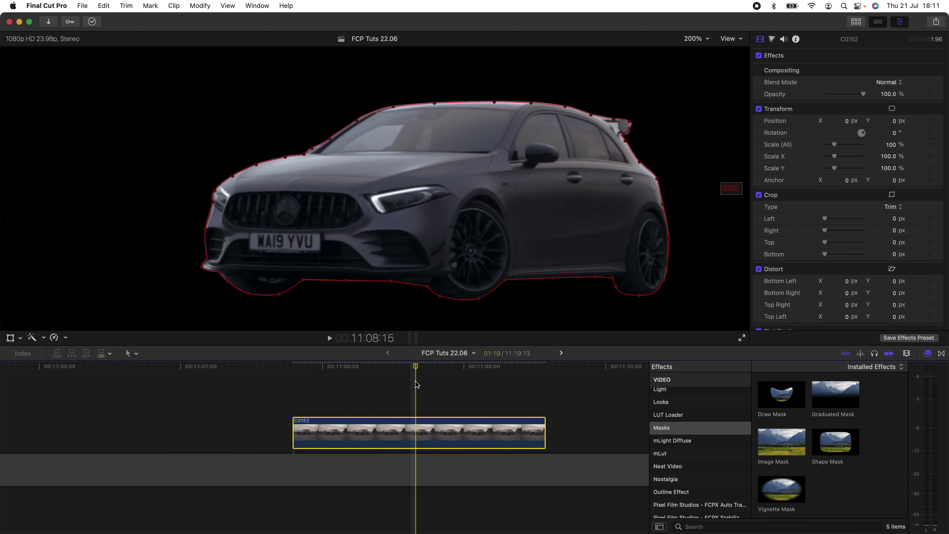
drag(417, 432, 419, 415)
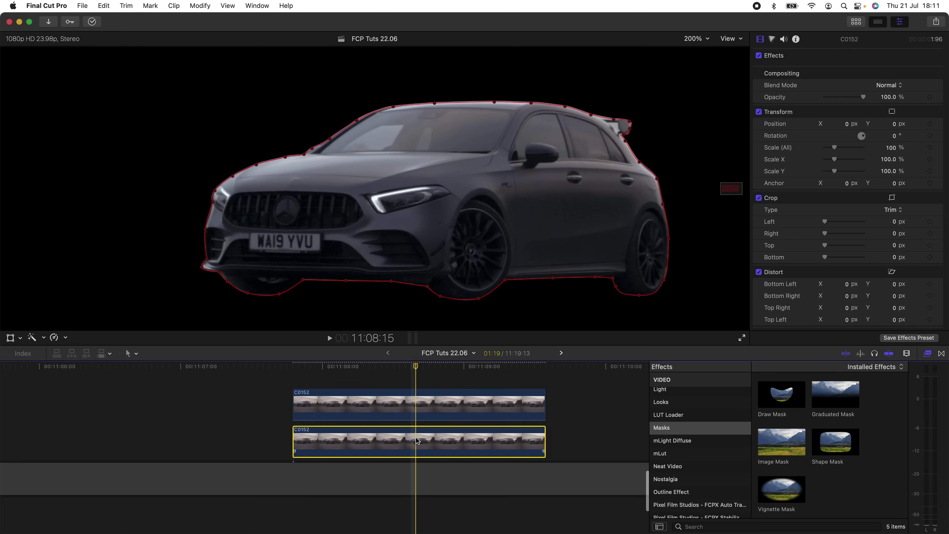
click(926, 55)
click(759, 92)
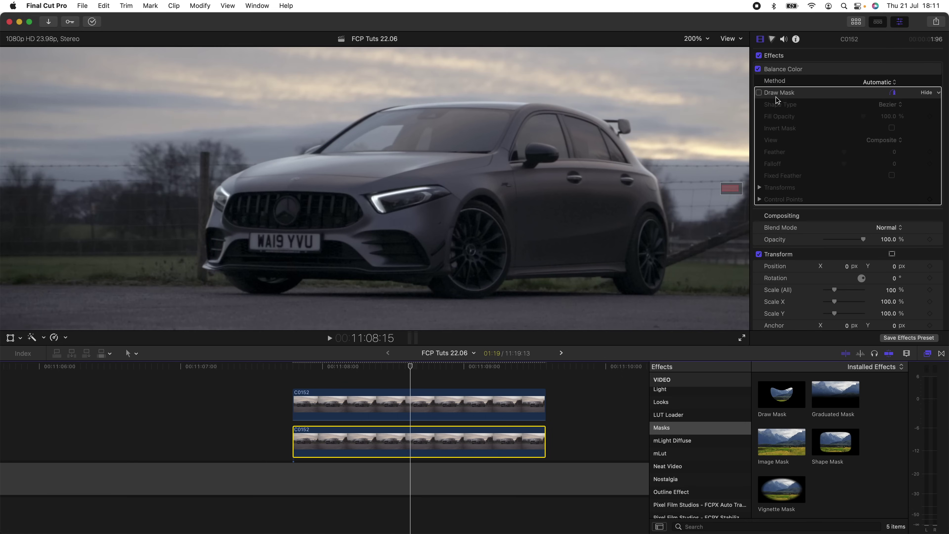
Step: Add keyframes for Position, Rotation, Scale and Control Points of the upper clip's Draw Mask at the middle of the clip
click(412, 402)
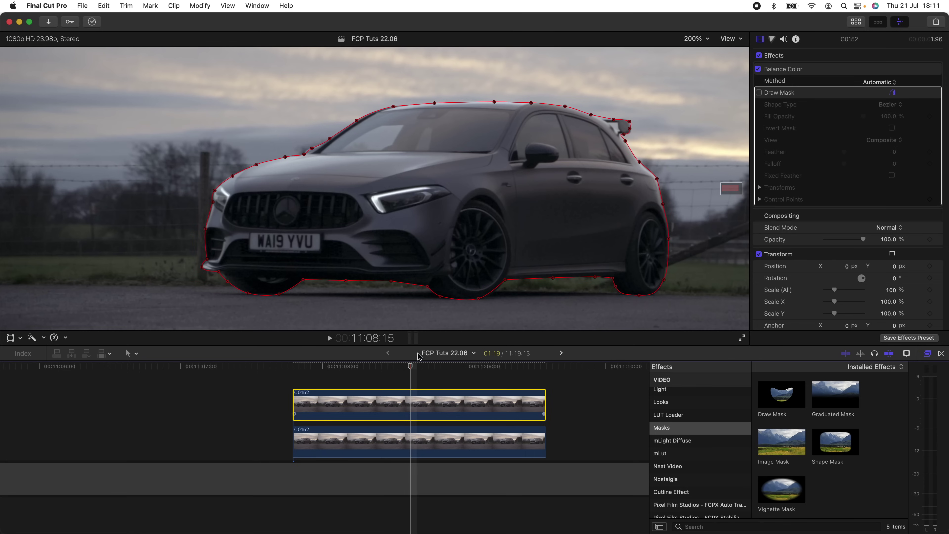
key(super+z)
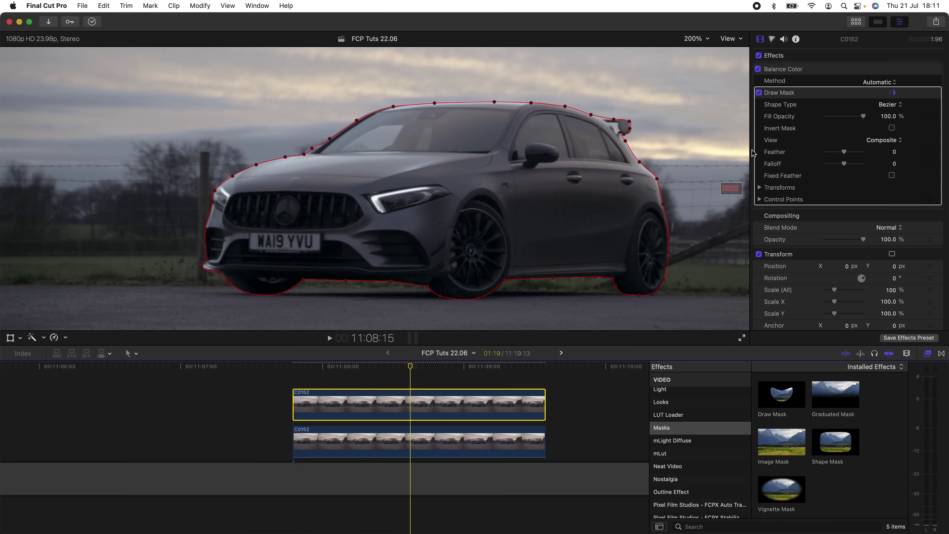
click(791, 89)
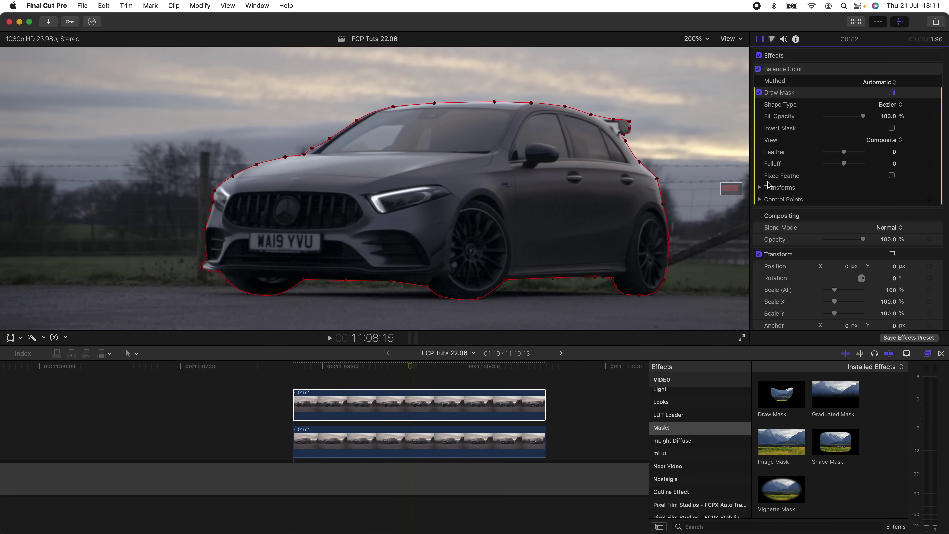
click(759, 188)
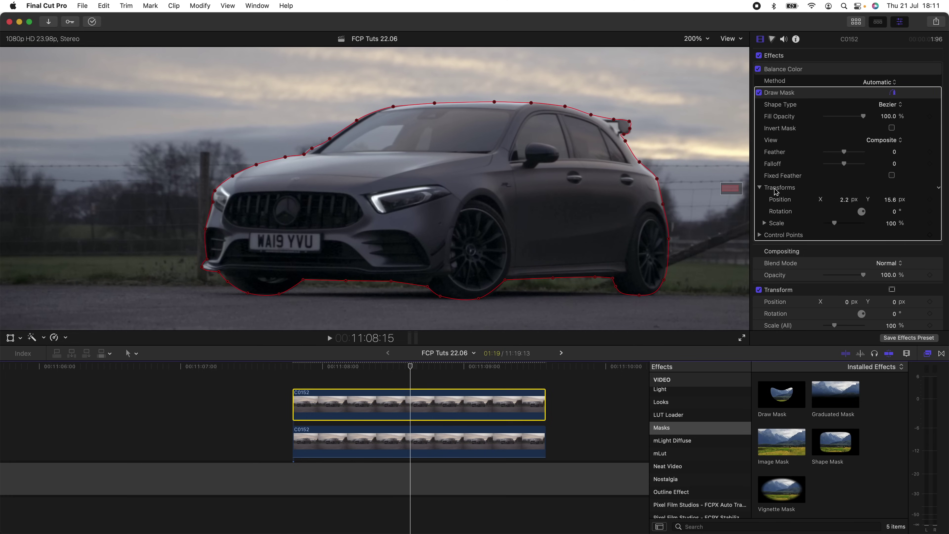
click(930, 200)
click(929, 223)
Step: At 00:11:07:19, move the mask over the car to about X 38.8 px, Y 23.8 px and shift its rear control points outward
drag(409, 367, 297, 372)
drag(471, 205, 485, 208)
mouse_move(606, 94)
mouse_down()
mouse_move(640, 111)
mouse_move(687, 292)
mouse_move(723, 322)
mouse_up()
drag(684, 191, 697, 199)
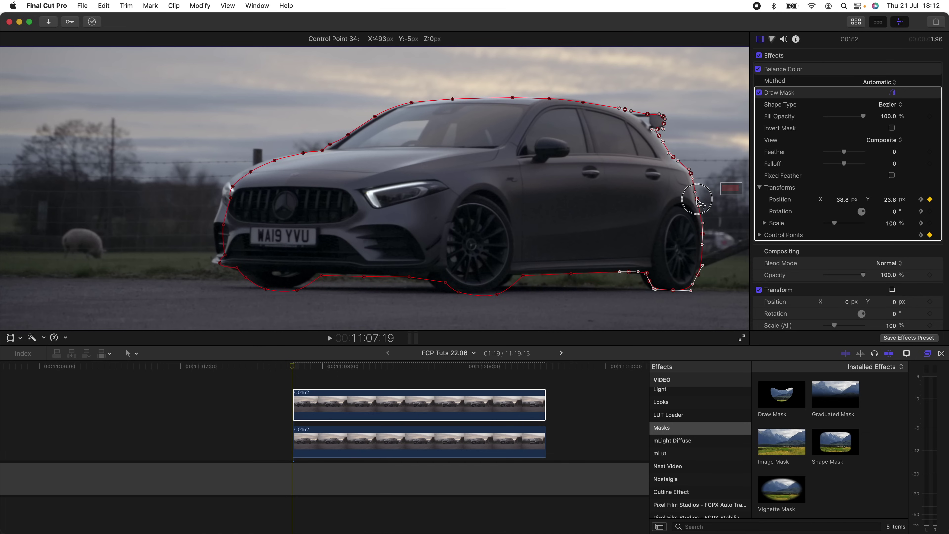
Step: Adjust the mask control points around the rear wheel so they follow the tyre and the end of the sill
click(708, 258)
click(645, 274)
drag(646, 275, 640, 273)
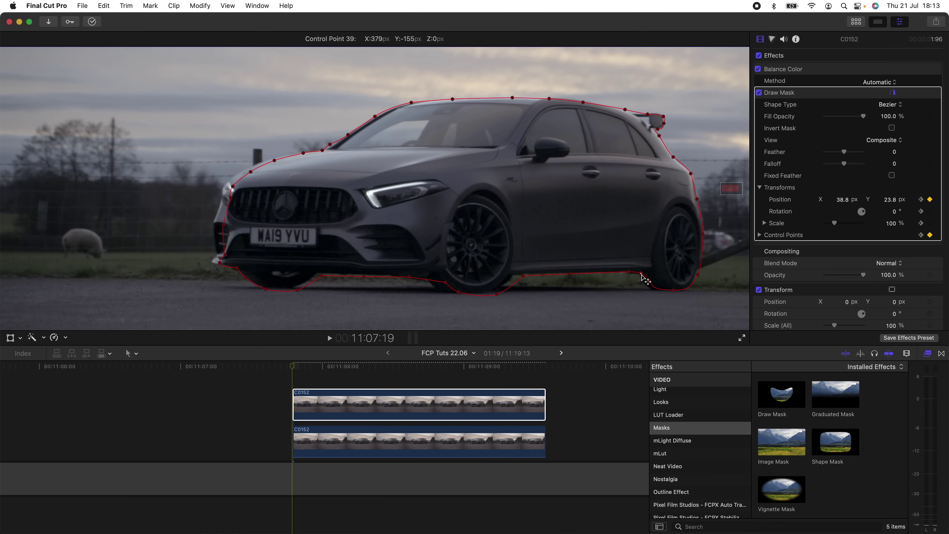
click(640, 274)
click(700, 266)
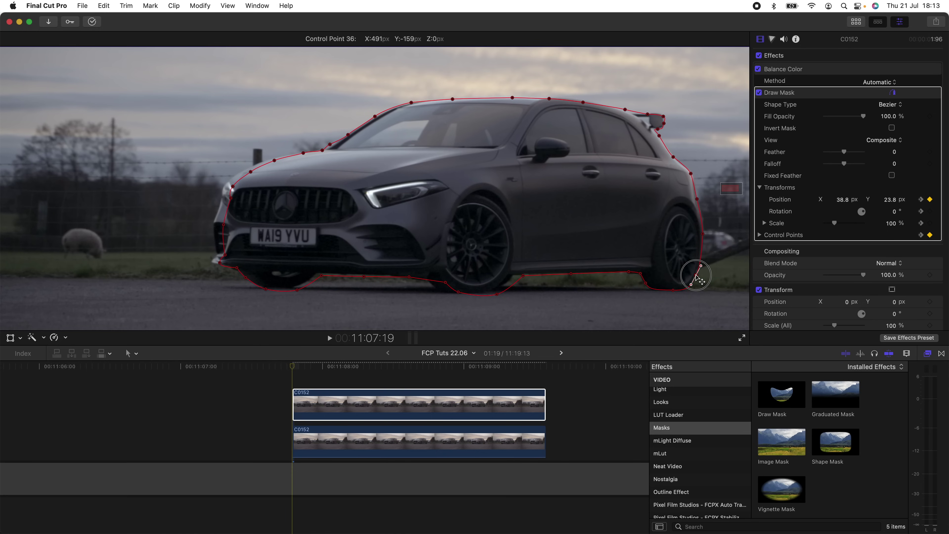
Step: Fit the mask control points to the spoiler, roof, front wheels and front bodywork at the clip's first frame
drag(652, 119, 656, 116)
click(451, 94)
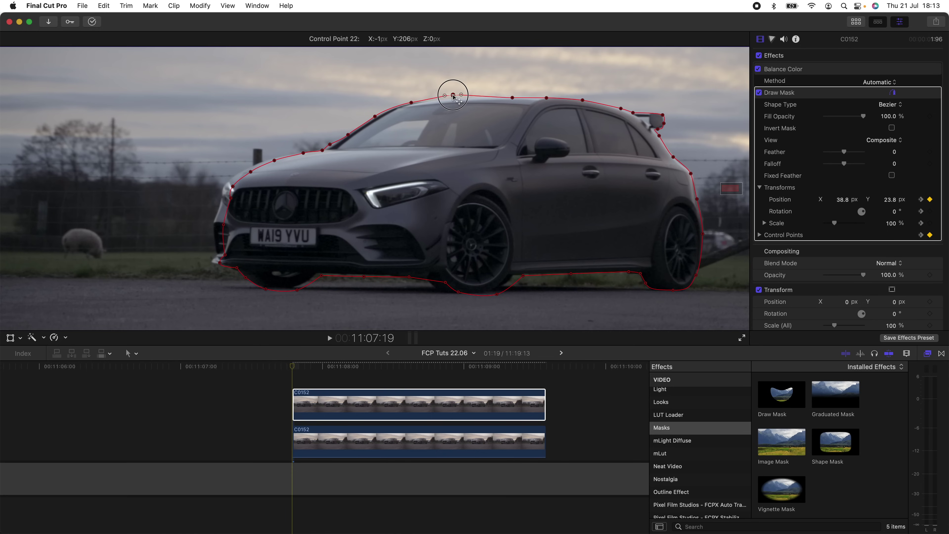
drag(523, 276, 513, 279)
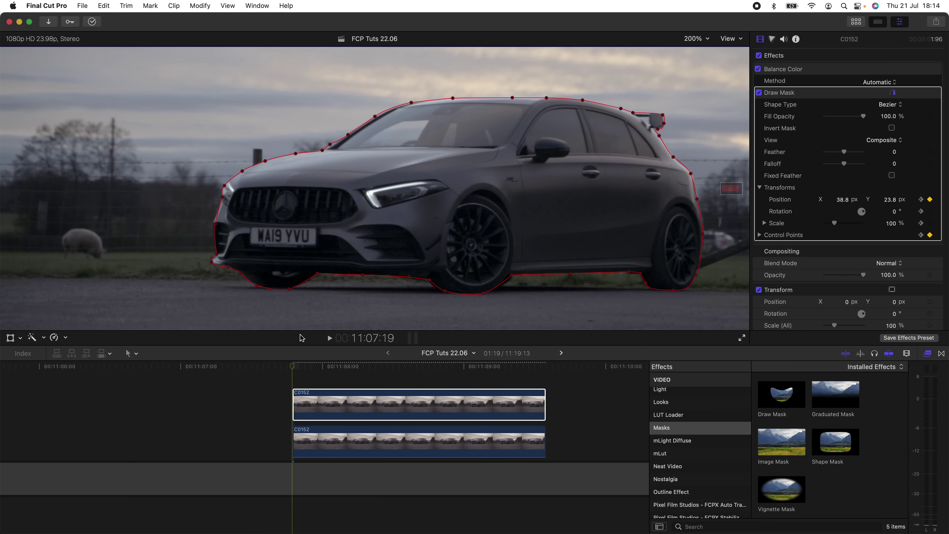
Step: At 00:11:09:13, refit the mask and its control points to the car, and check the fit at in-between frames
drag(297, 362, 539, 366)
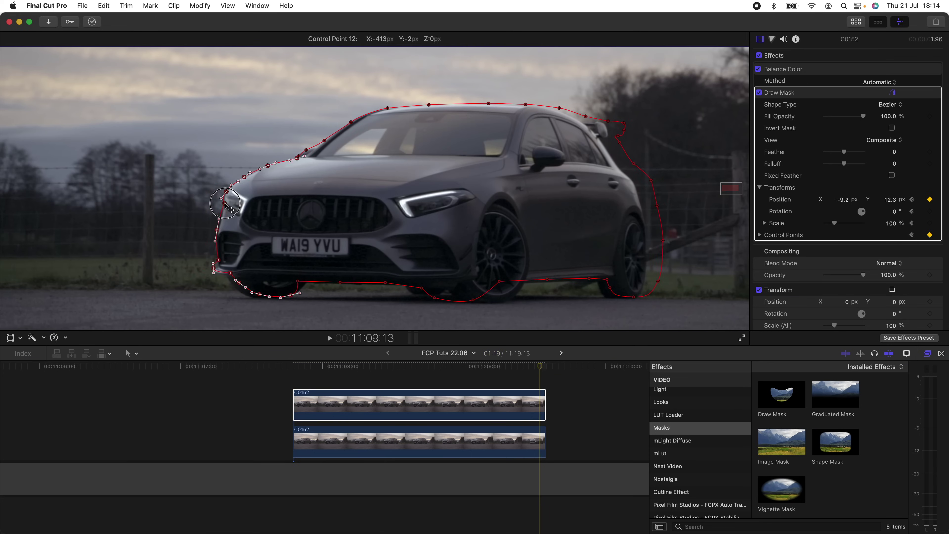
click(543, 399)
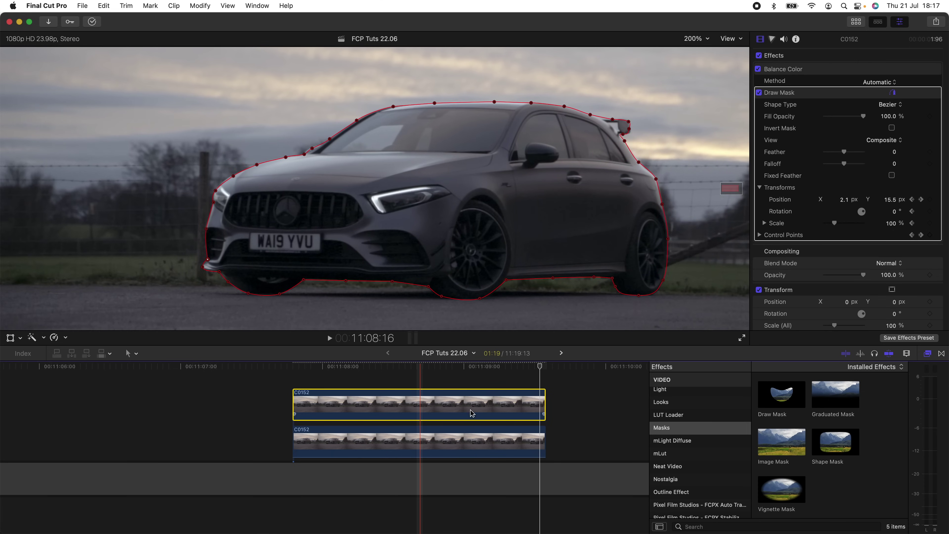
click(482, 409)
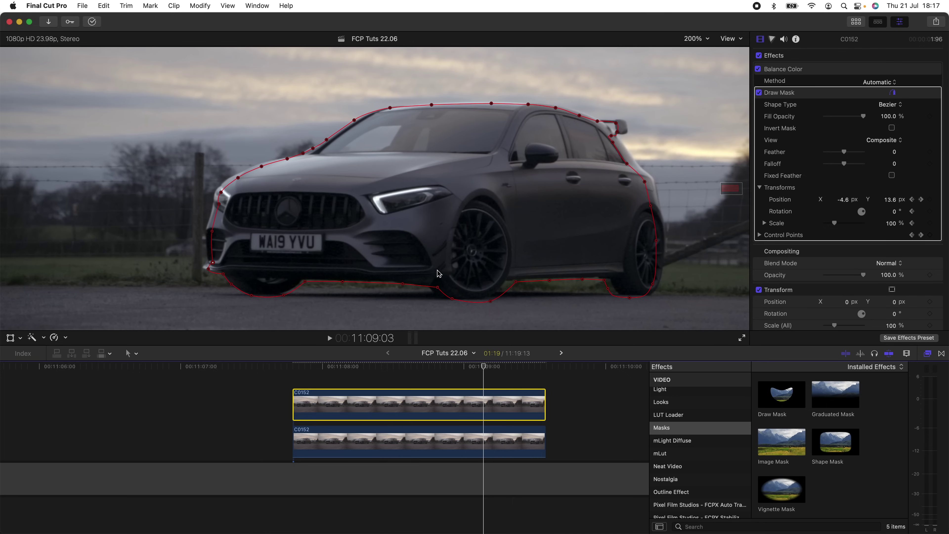
mouse_move(422, 361)
mouse_down()
mouse_move(409, 368)
mouse_move(434, 372)
mouse_up()
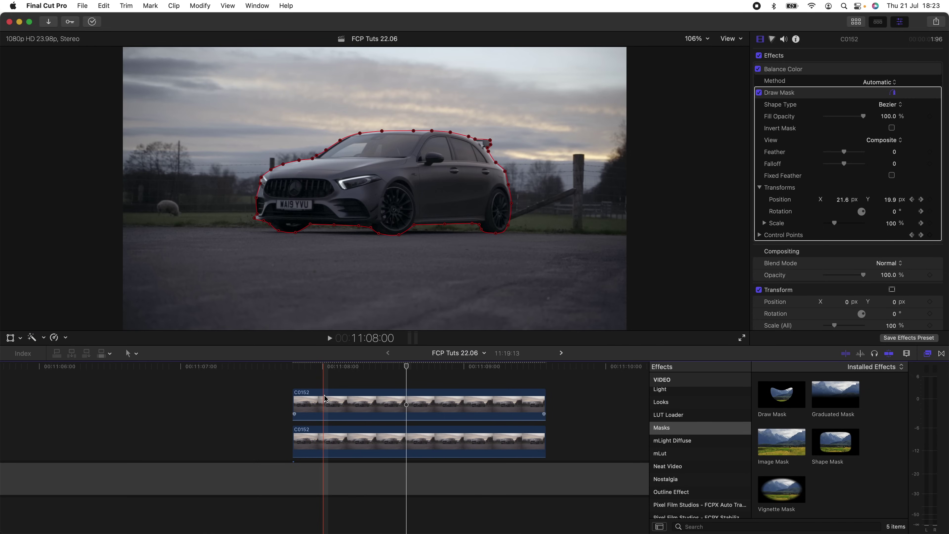
Step: Set the Draw Mask's feather to -5.0 on the masked clip and turn that clip into a compound clip
click(340, 399)
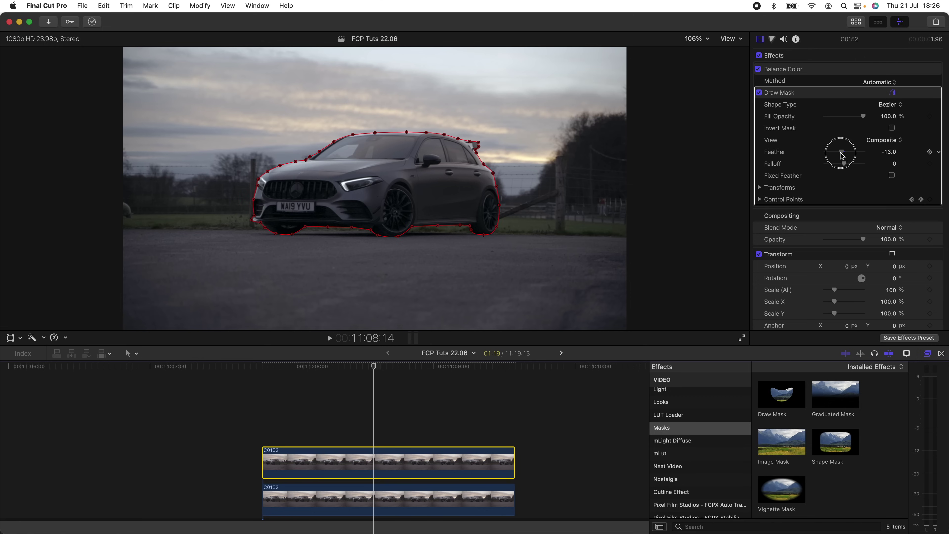
drag(840, 156, 843, 156)
drag(843, 156, 843, 156)
drag(843, 155, 843, 156)
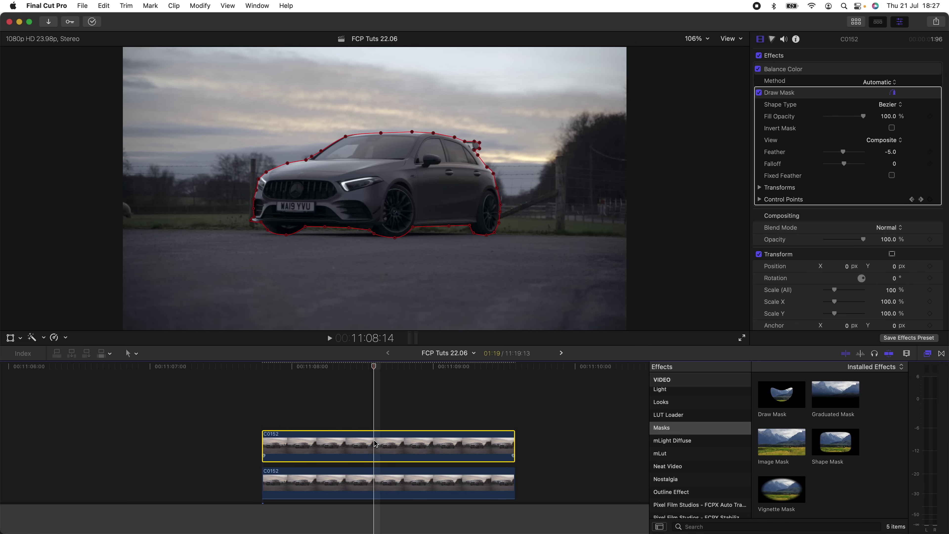
right_click(376, 444)
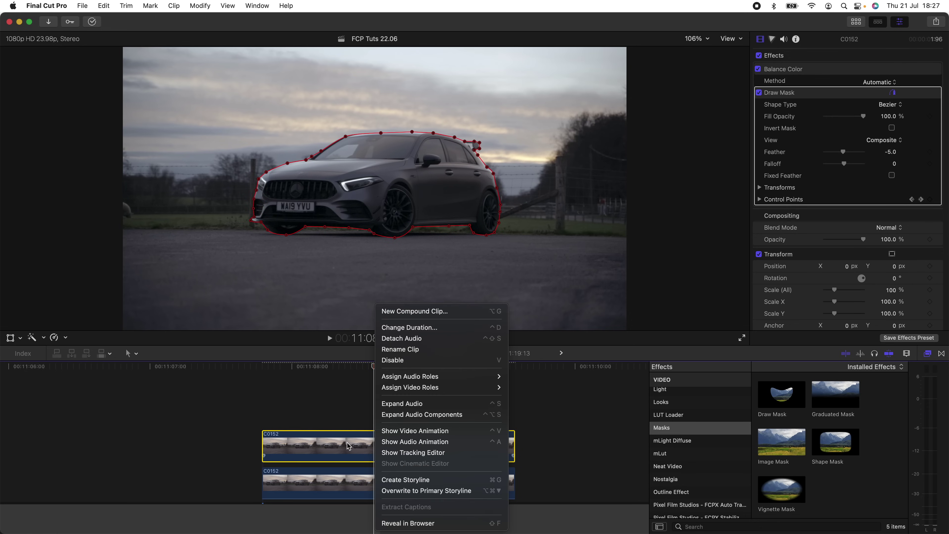
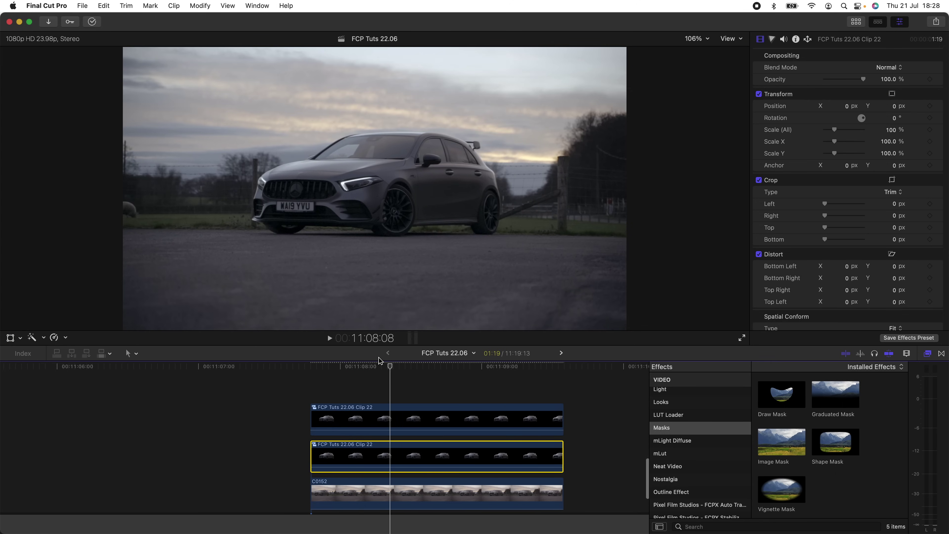
Step: On the lower compound clip, keyframe the transform at 00:11:08:05, and at 00:11:08:11 raise the car to about Y 238.4 px
drag(379, 366, 372, 454)
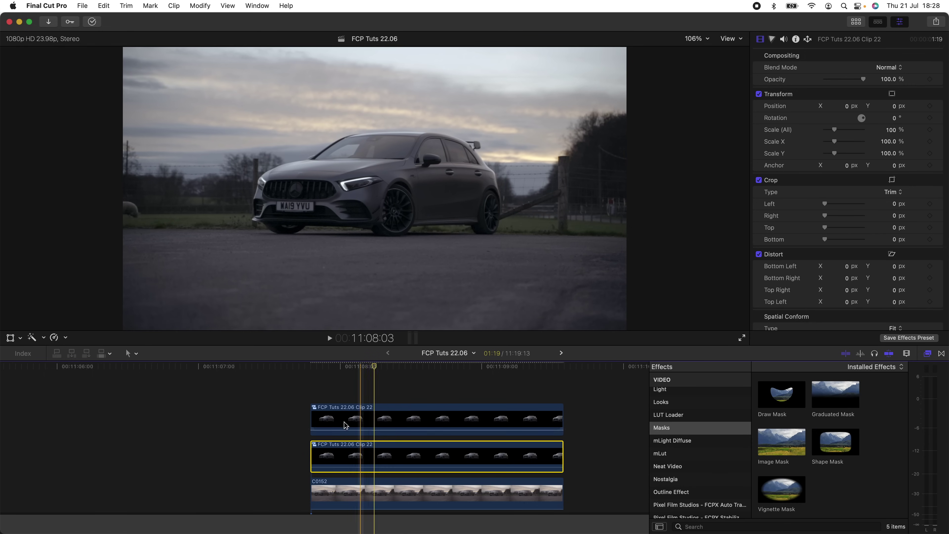
click(11, 337)
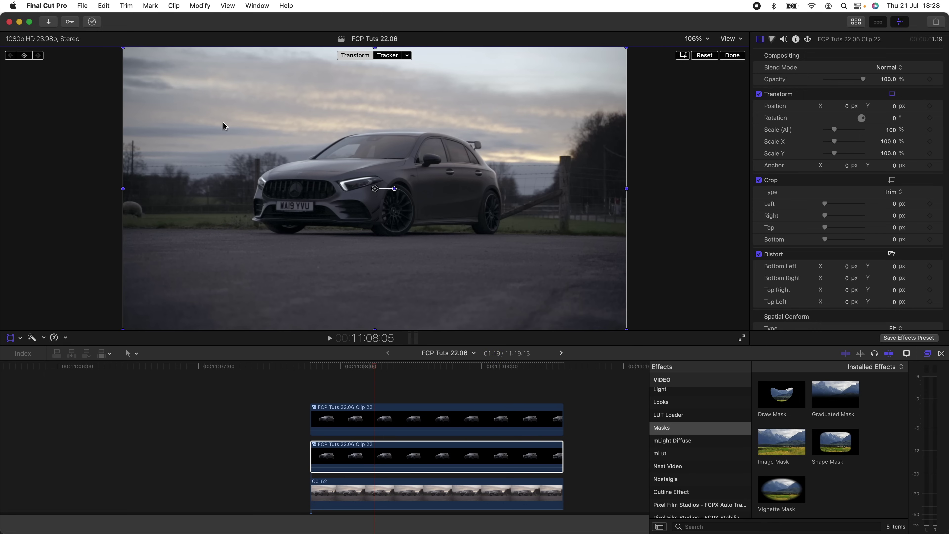
click(24, 55)
drag(374, 369, 411, 370)
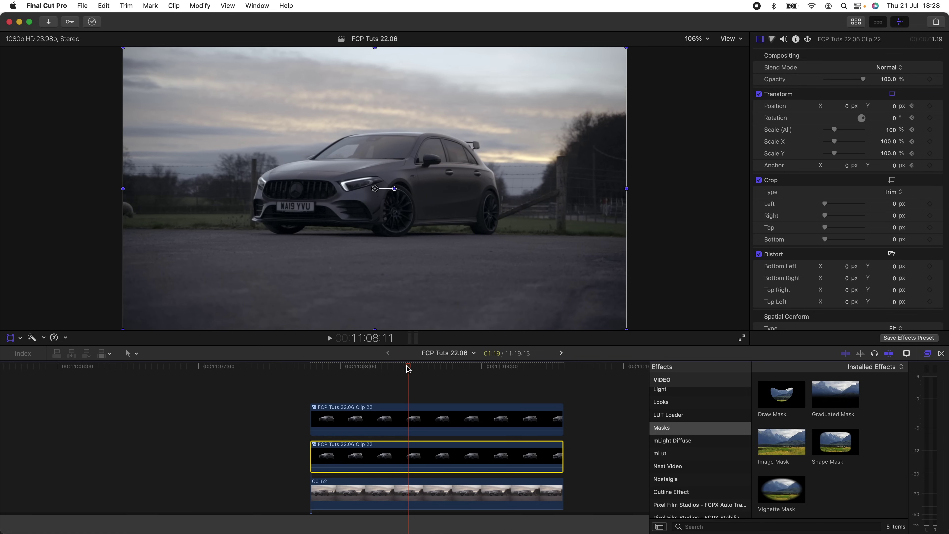
drag(375, 190, 379, 130)
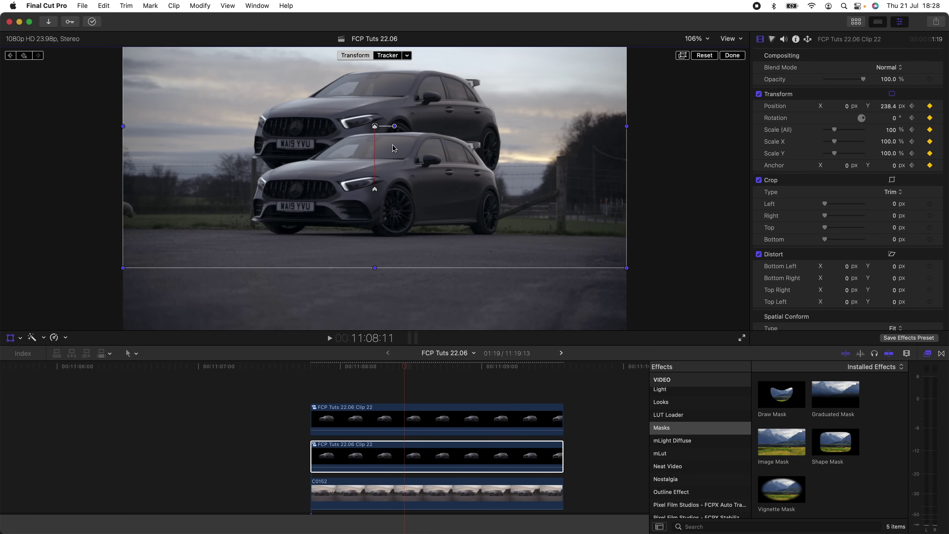
Step: Extend the motion path's start handle up to the raised position and set the path's end point to Linear
right_click(375, 190)
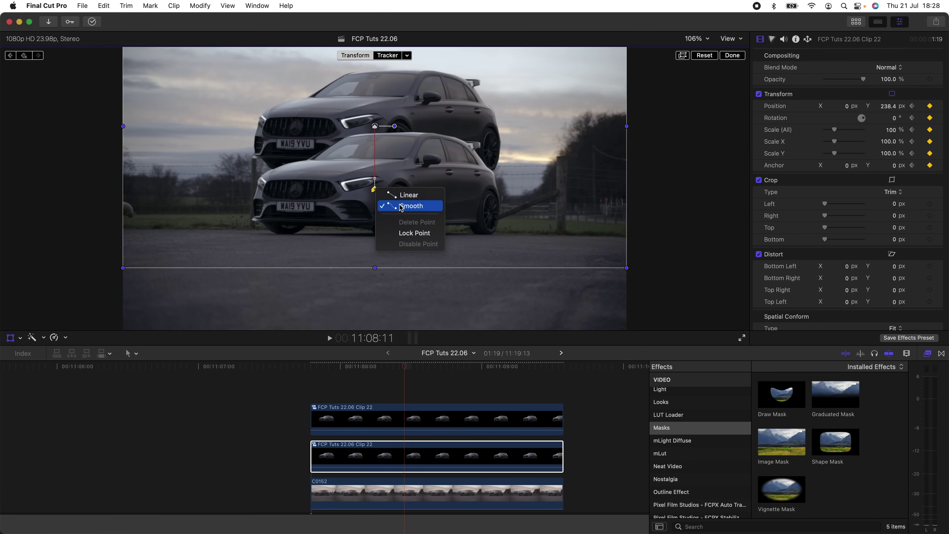
click(371, 194)
drag(368, 177, 373, 122)
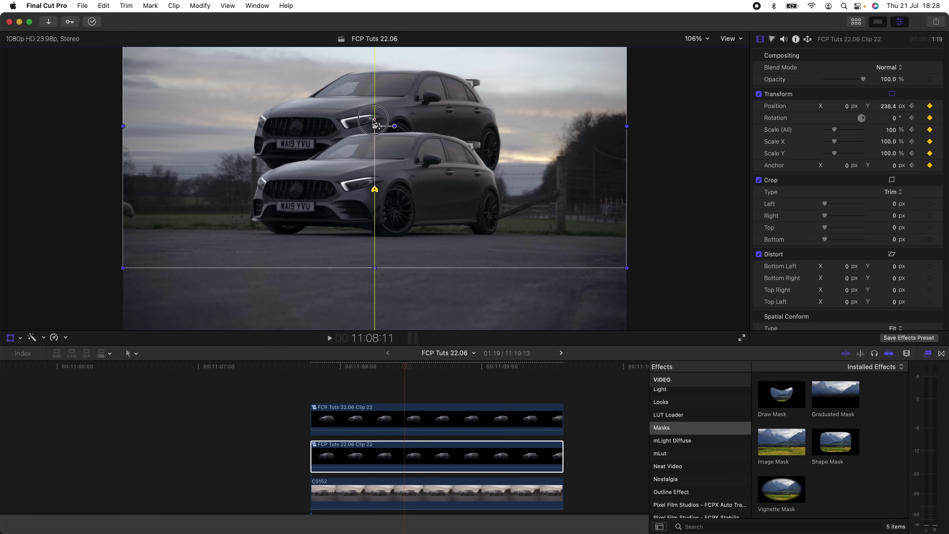
mouse_move(374, 116)
mouse_down()
mouse_move(376, 135)
mouse_move(364, 119)
mouse_move(375, 121)
mouse_up()
key(alt+semicolon)
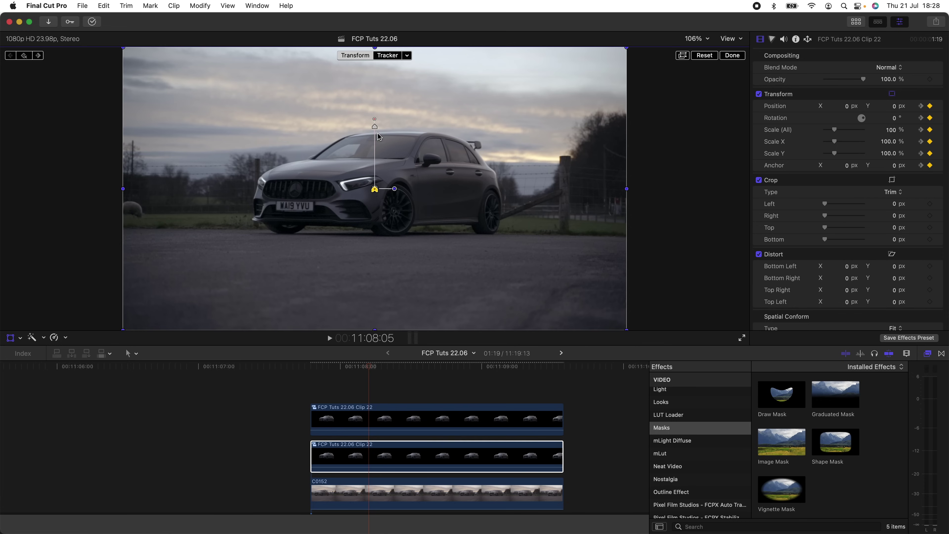
right_click(374, 127)
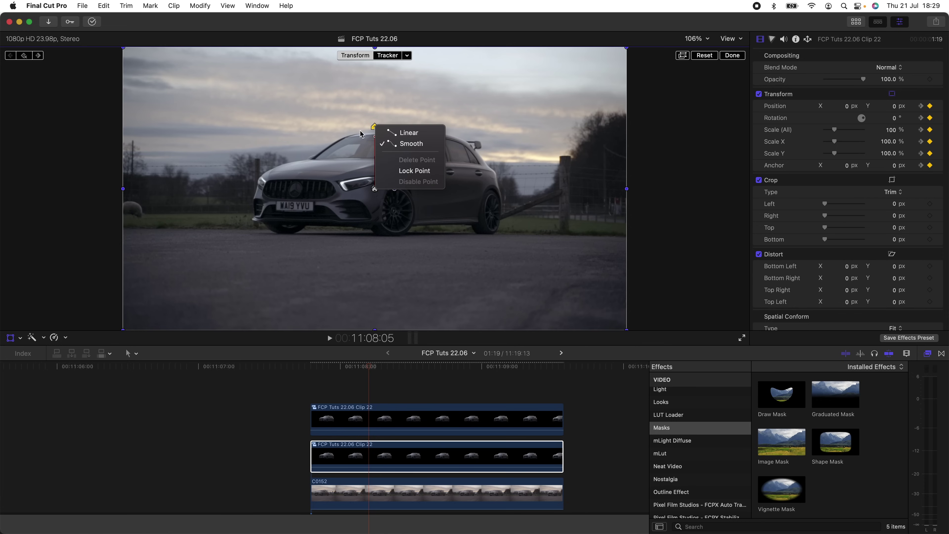
click(408, 133)
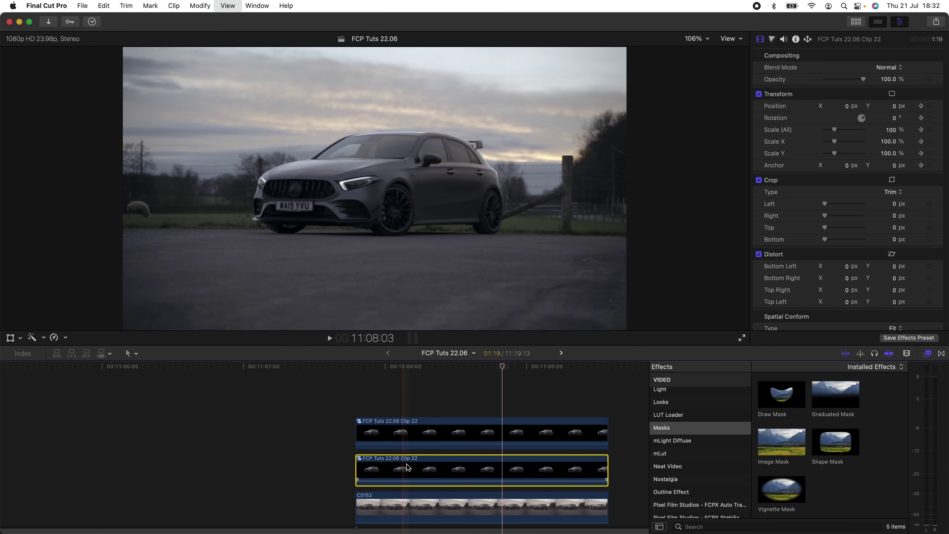
Step: Duplicate the animated compound clip onto another layer and move the lowest copy's end keyframe at 00:11:08:14 down to about Y -305.5 px
key(space)
drag(439, 470, 466, 375)
click(454, 370)
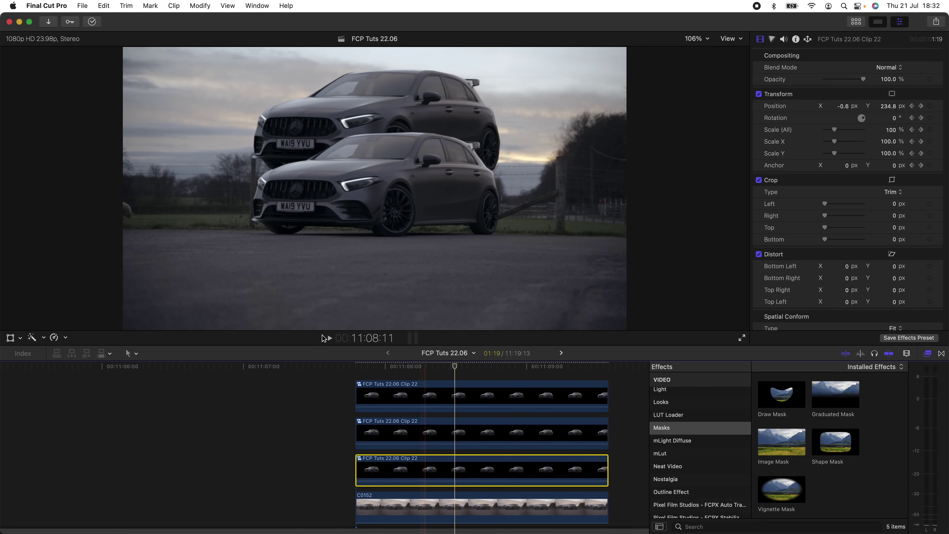
click(10, 338)
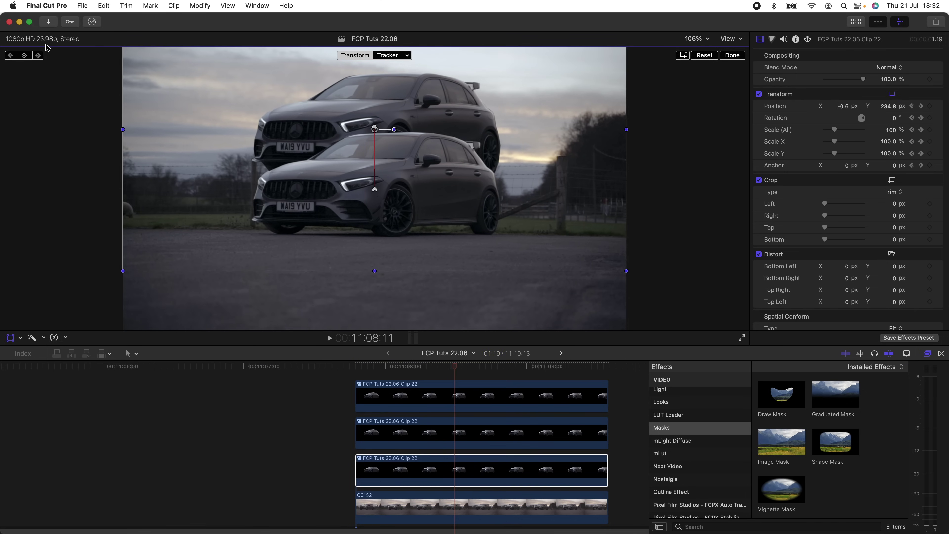
click(39, 55)
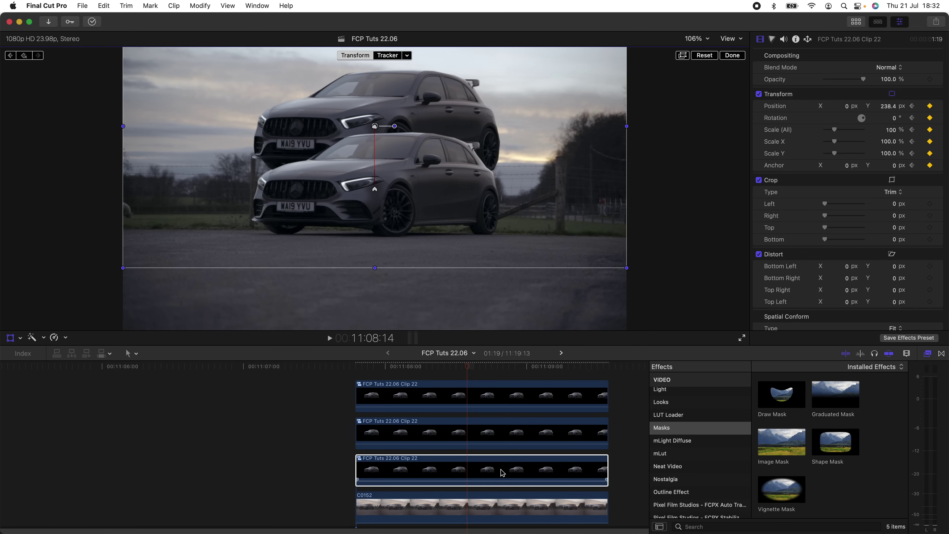
click(38, 55)
drag(375, 128, 375, 268)
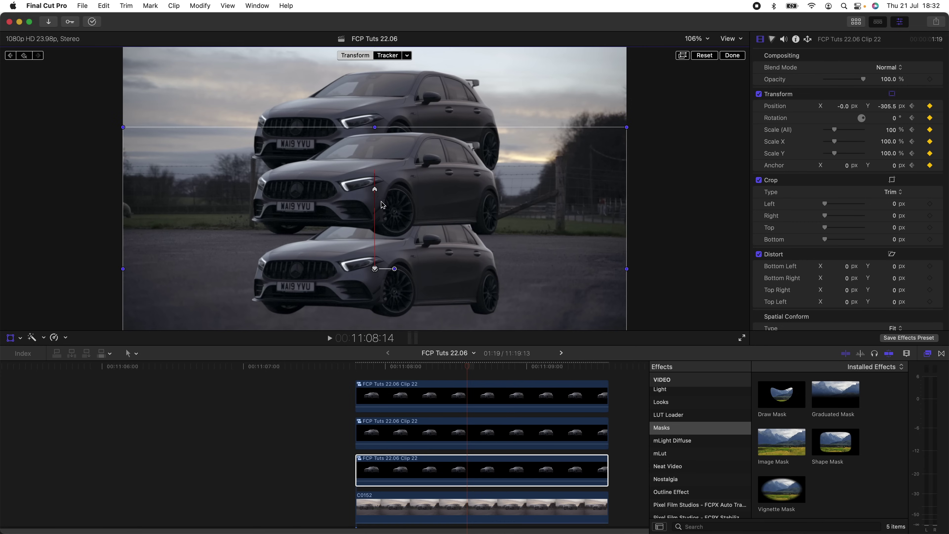
Step: Extend the start handle of the lowest copy's motion path down to the lowered car position
right_click(376, 189)
click(366, 189)
drag(374, 190, 377, 280)
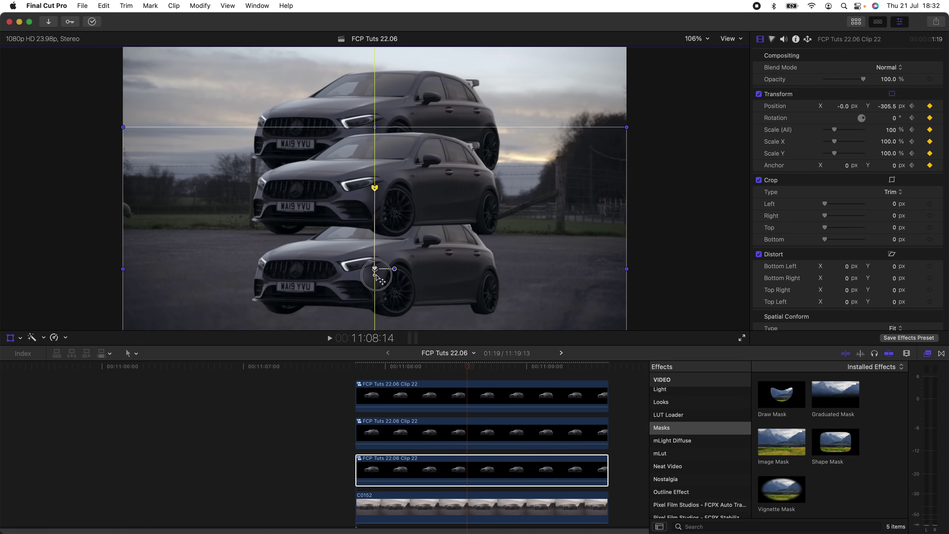
Step: Play back the section where the car copies split upward and downward to check the motion
key(slash)
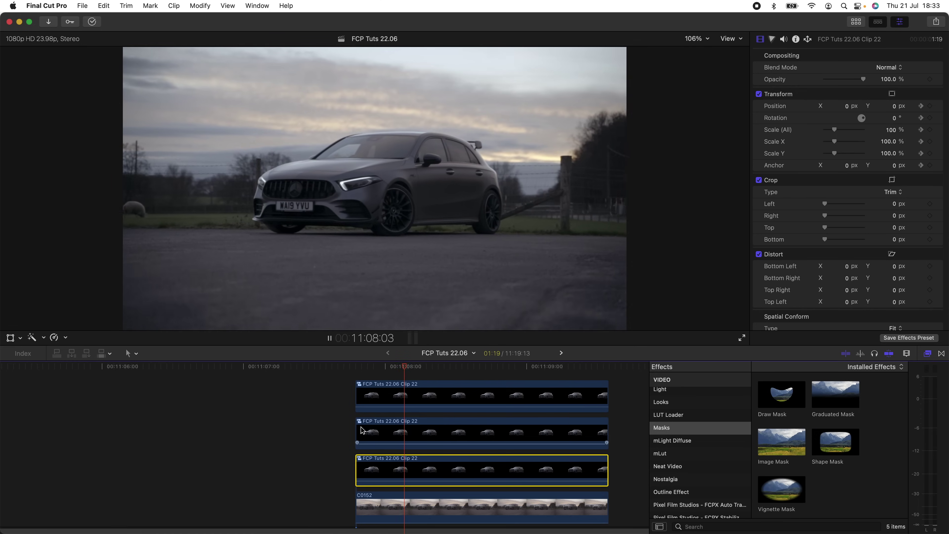
key(space)
scroll(358, 419, right, 2)
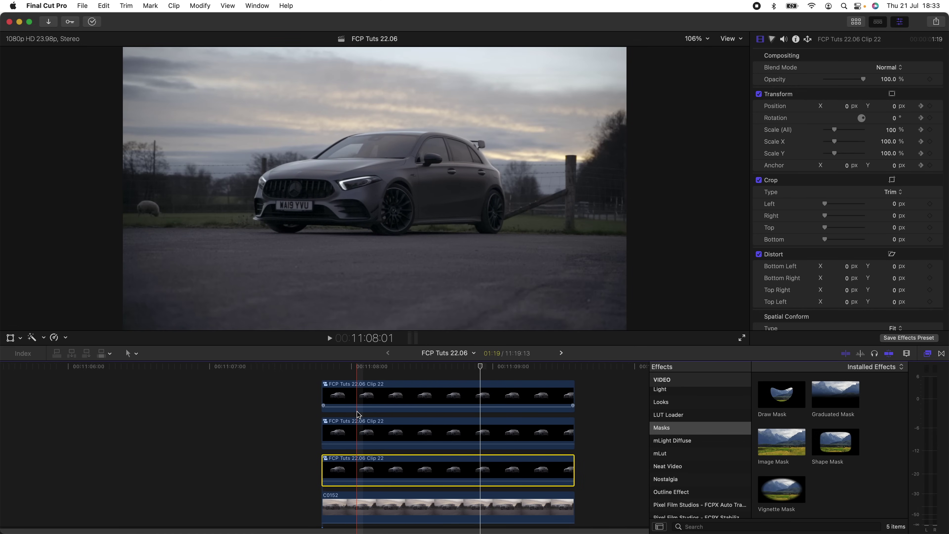
key(space)
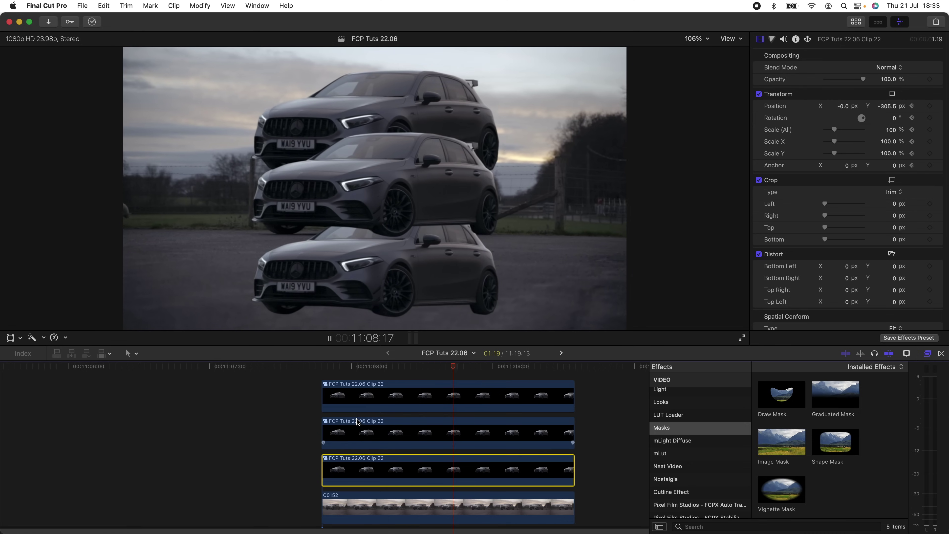
key(space)
scroll(391, 384, up, 3)
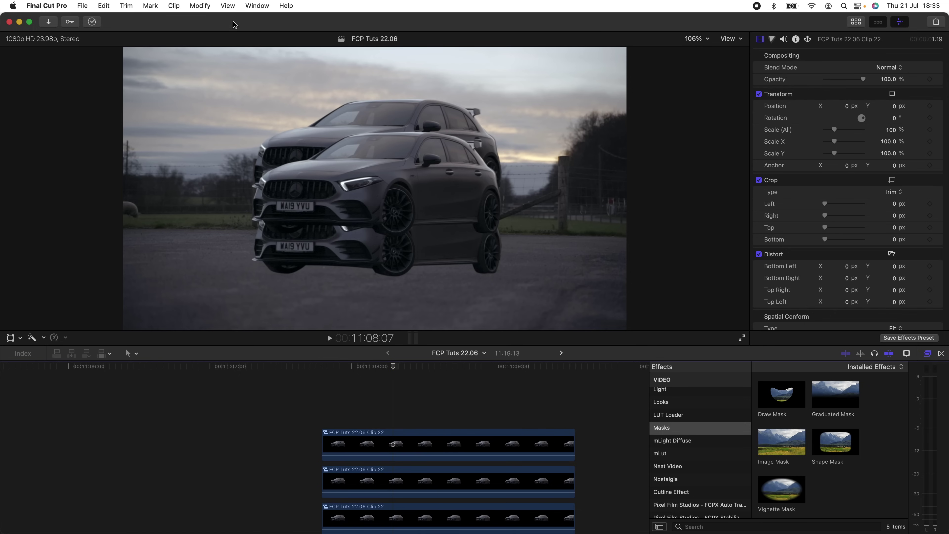
Step: Add the Moderate Motion Blur 2 title above the compound clips over the car movement and play back the result
key(alt+super+1)
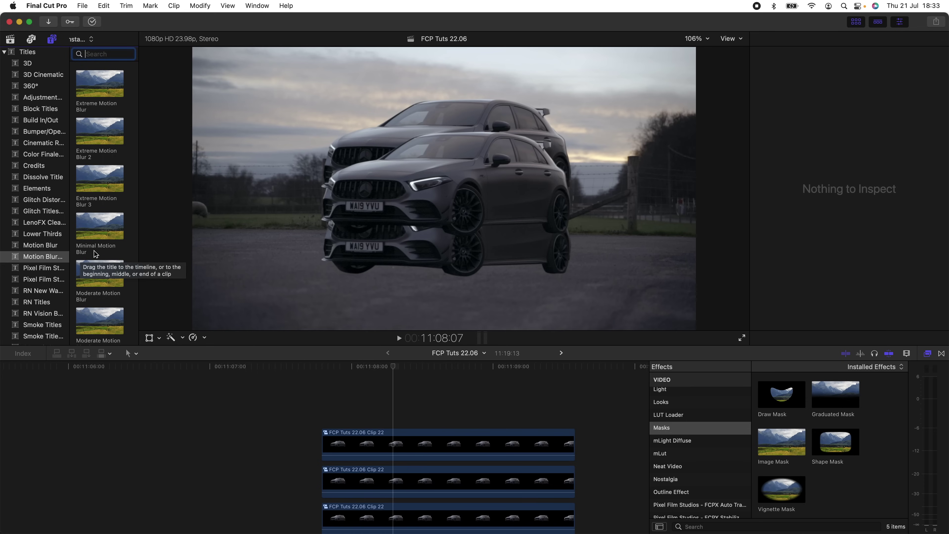
scroll(108, 247, down, 2)
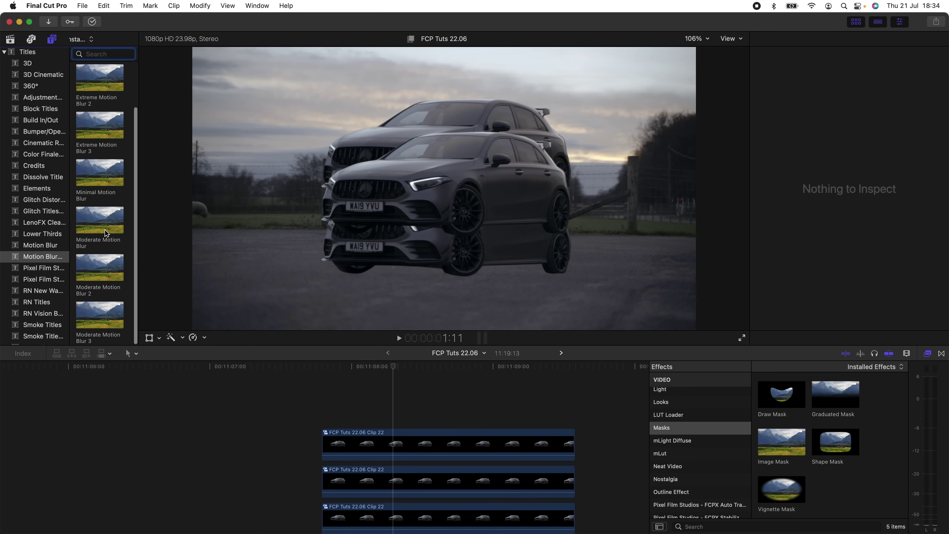
drag(100, 268, 371, 421)
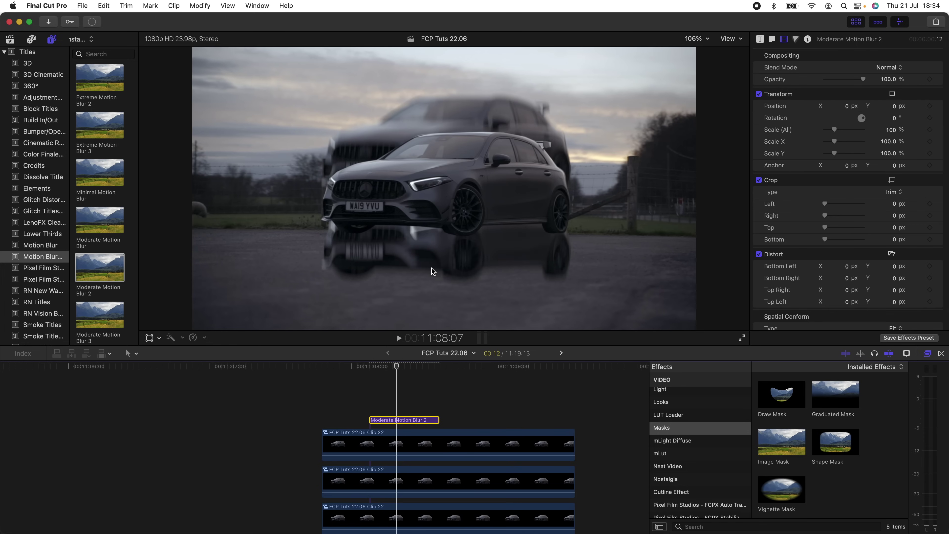
key(space)
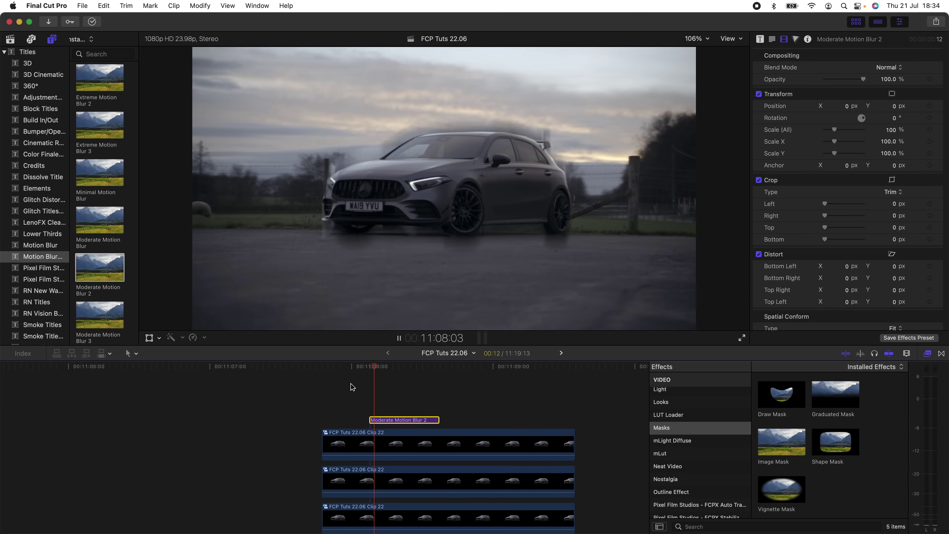
click(454, 374)
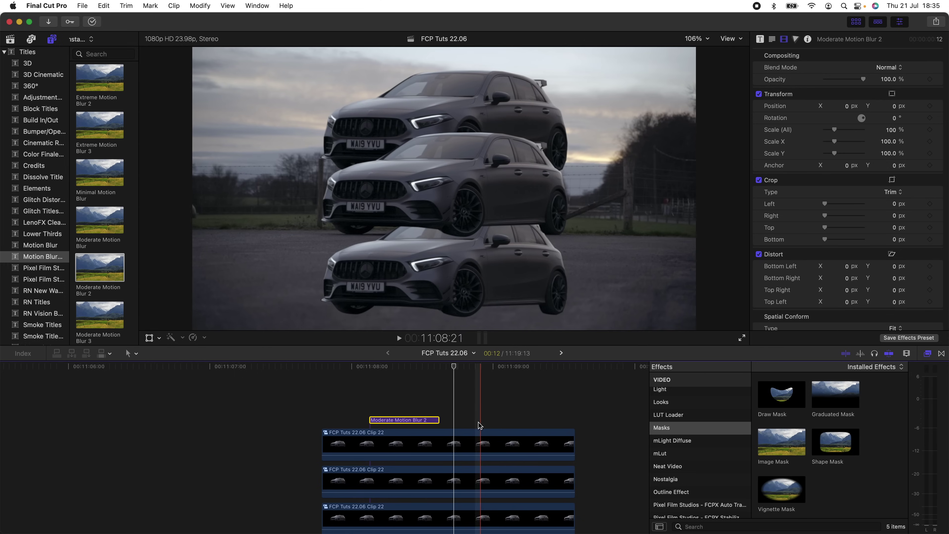
Step: Trim the ends of the two moving compound clips to the end of the Moderate Motion Blur 2 title
scroll(460, 430, down, 2)
click(444, 370)
scroll(486, 430, down, 2)
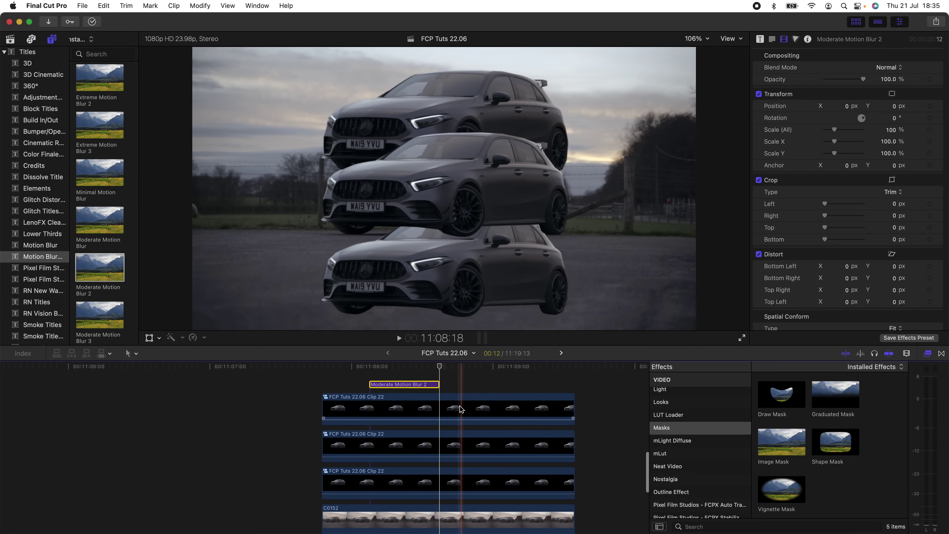
drag(571, 440, 439, 439)
drag(572, 479, 439, 479)
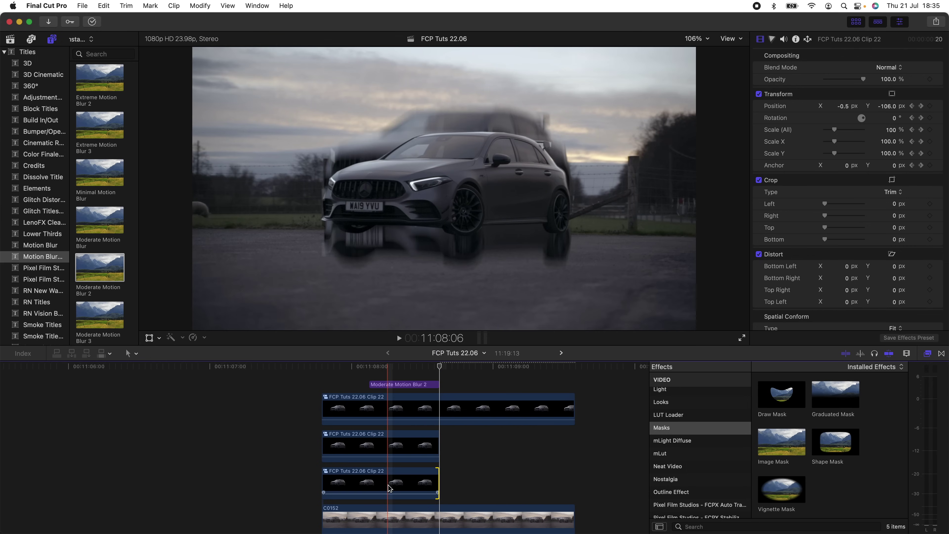
Step: Extend a copy of the lowest compound clip to full length and trim its start to follow the shortened clip
drag(393, 483, 588, 483)
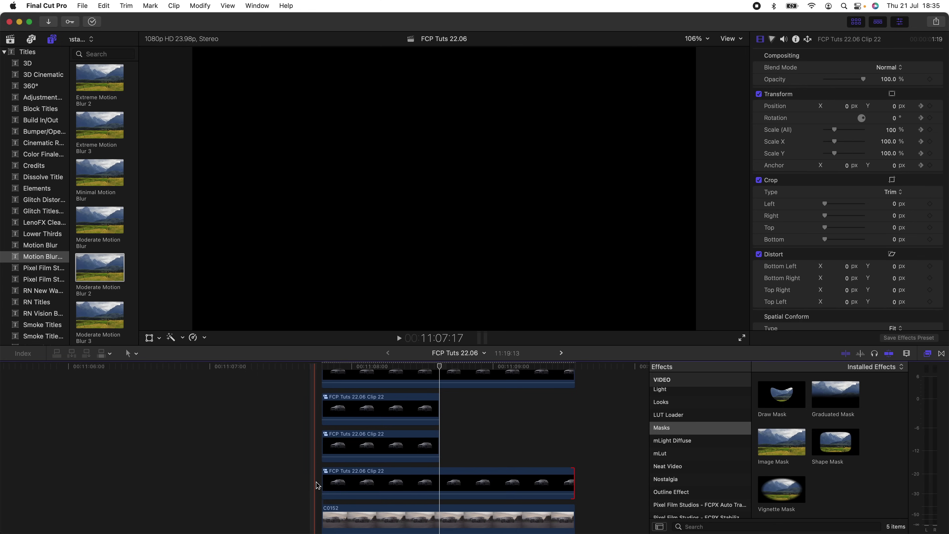
drag(325, 483, 441, 483)
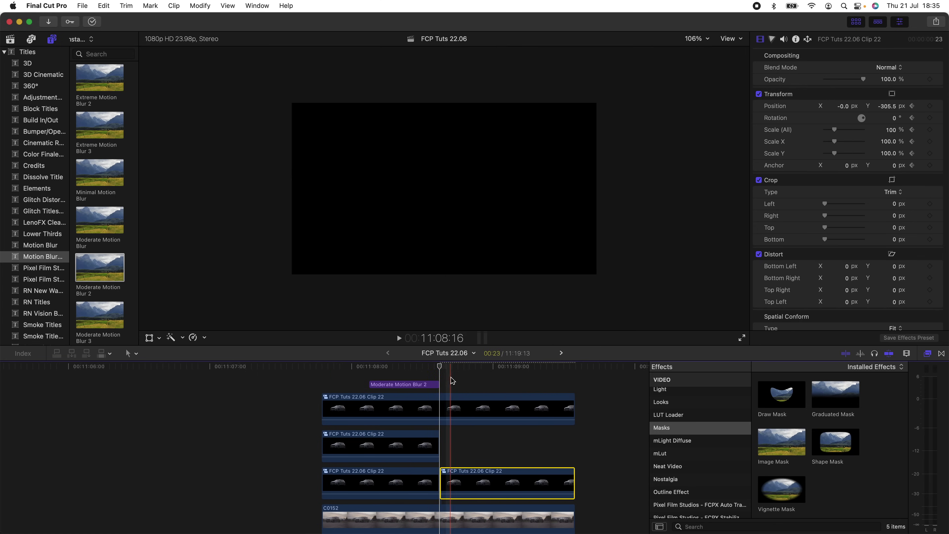
scroll(458, 482, down, 3)
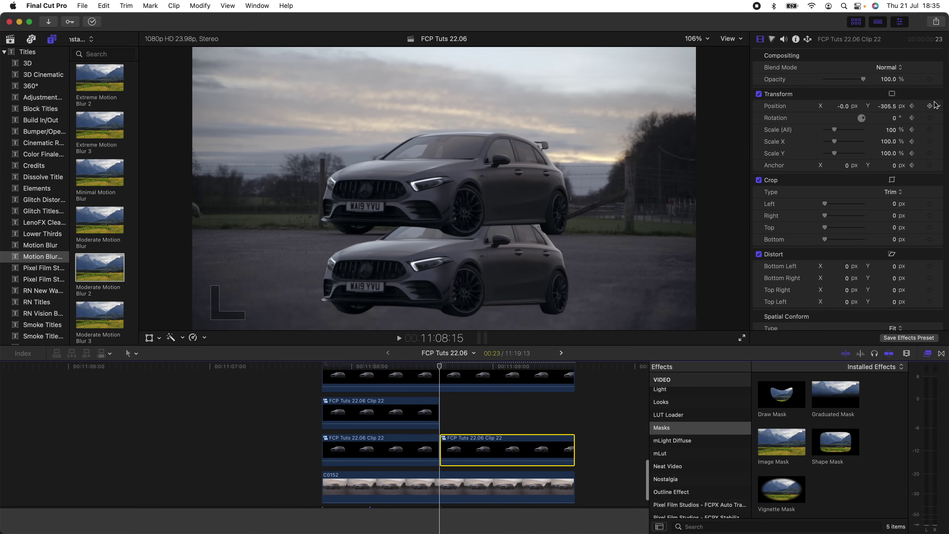
Step: Keyframe the trimmed lower compound clip at its start in the lowered position and return it to Y 0 px at 11:09:04
click(927, 107)
key(Left)
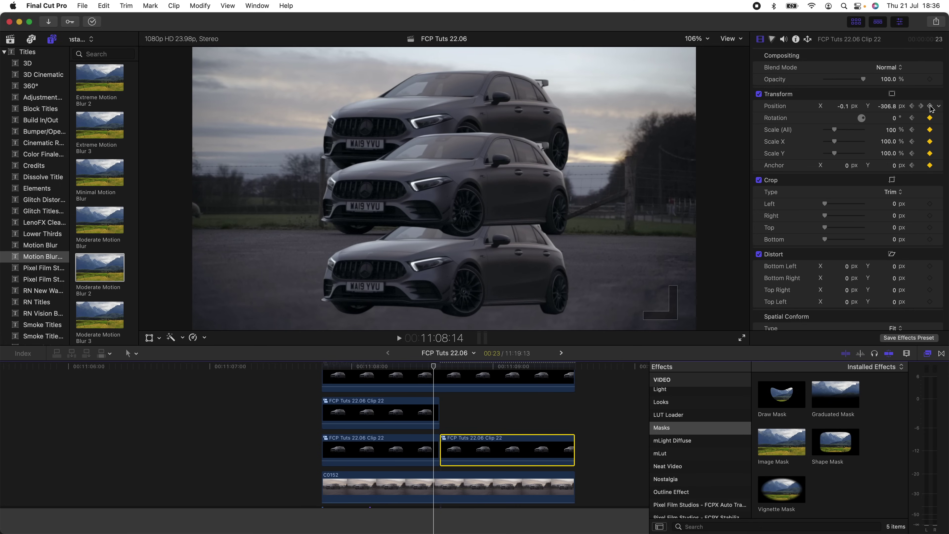
click(911, 106)
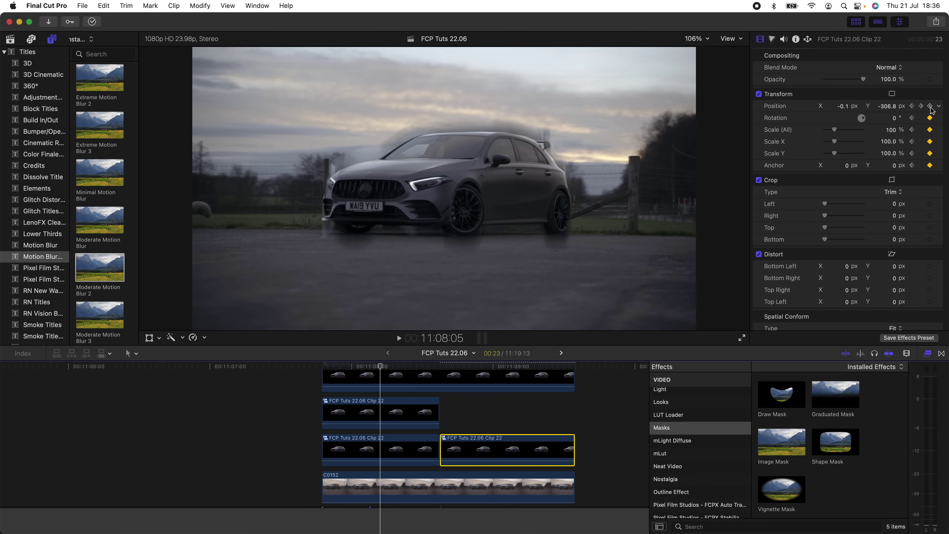
click(892, 93)
drag(430, 366, 495, 371)
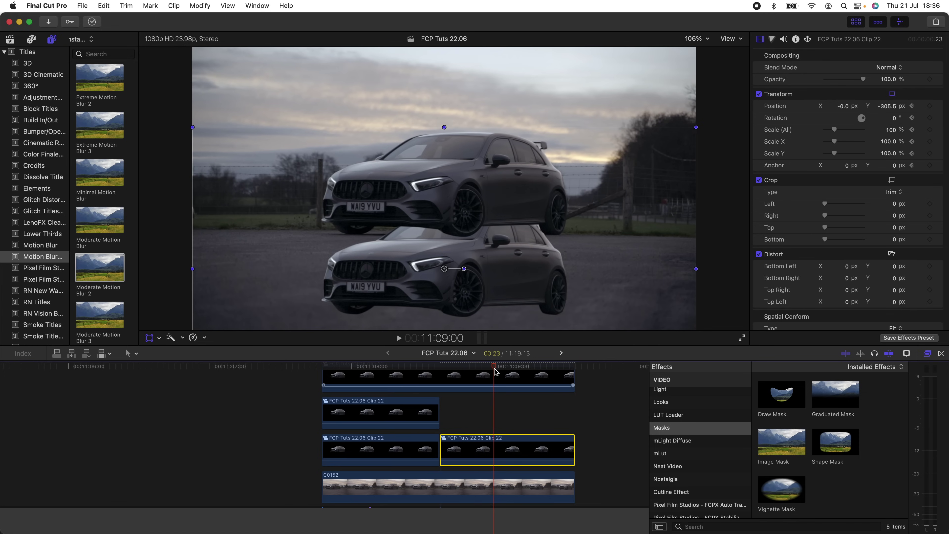
drag(444, 269, 444, 189)
click(895, 110)
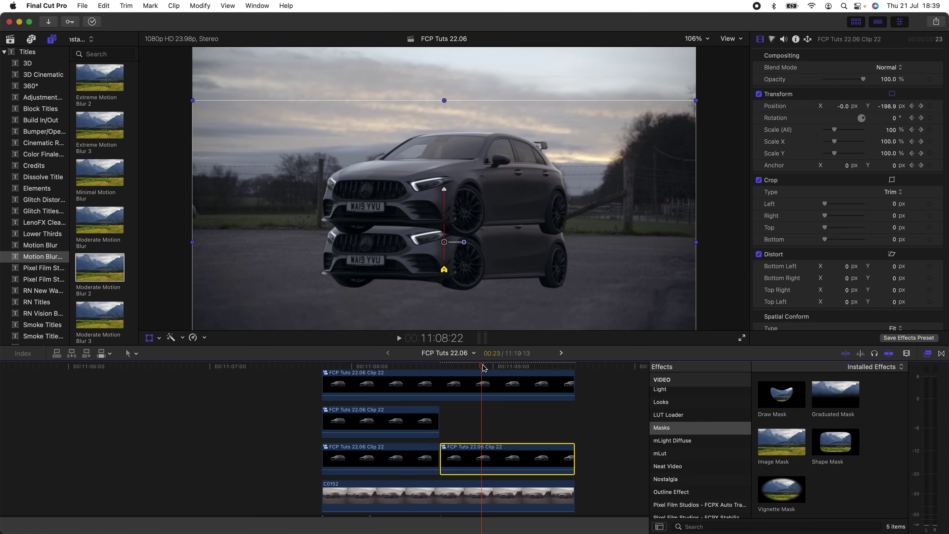
Step: Scrub through the return movement, and set the motion path's centre point to Smooth and its lower point to Linear
click(483, 368)
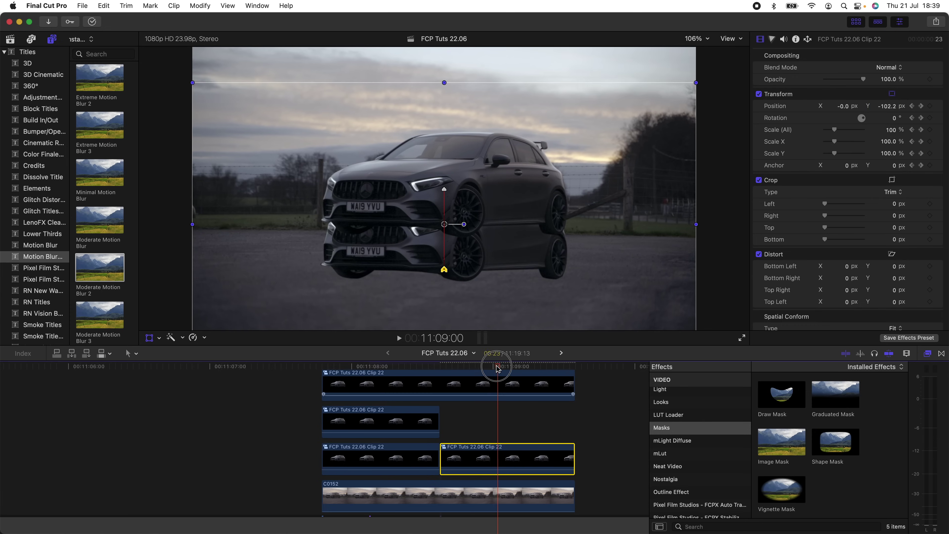
right_click(444, 190)
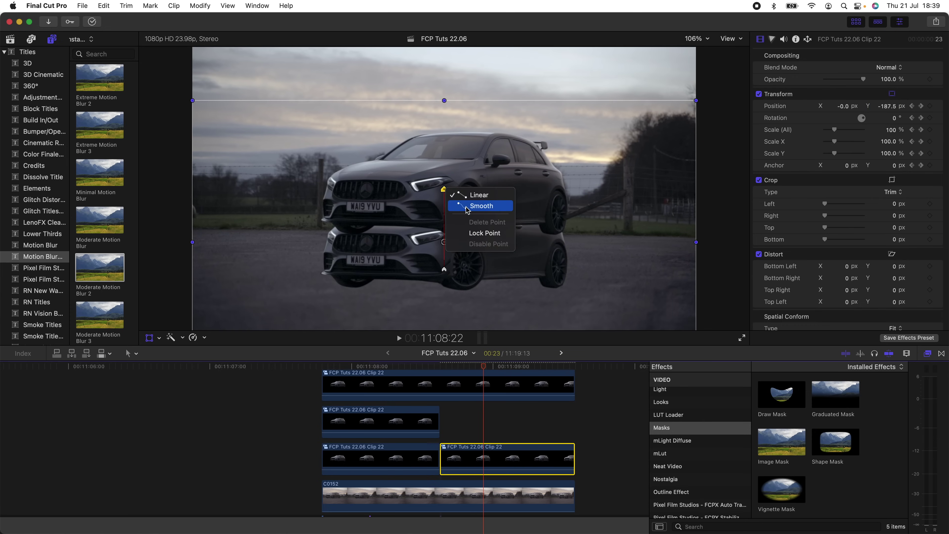
click(481, 206)
drag(444, 203, 445, 272)
right_click(444, 270)
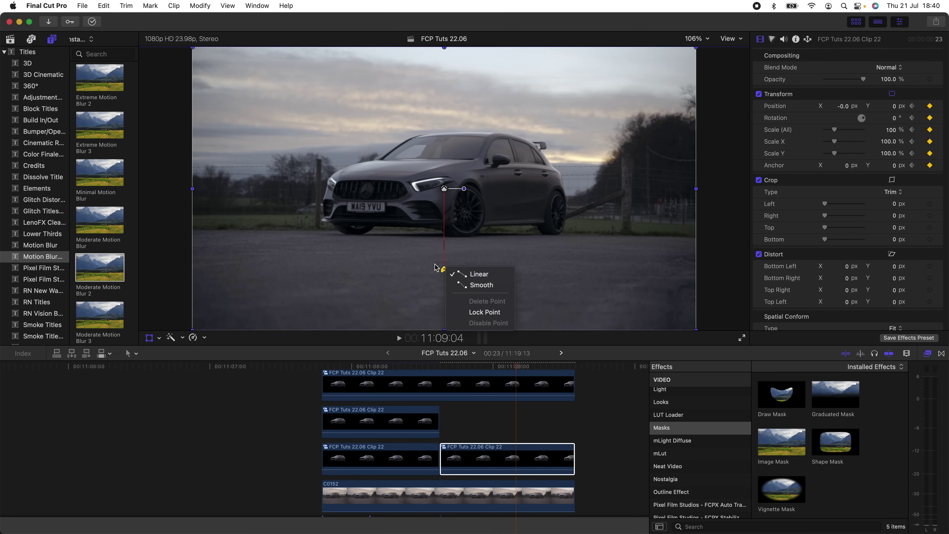
click(476, 276)
Step: Play back the second lower compound clip to check the car copy's return to the centre
click(471, 452)
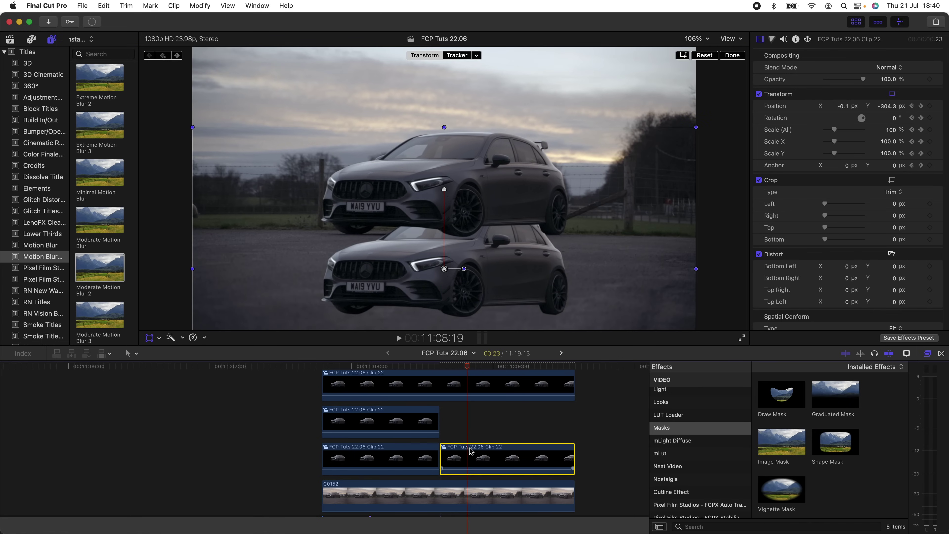
scroll(253, 480, down, 1)
key(space)
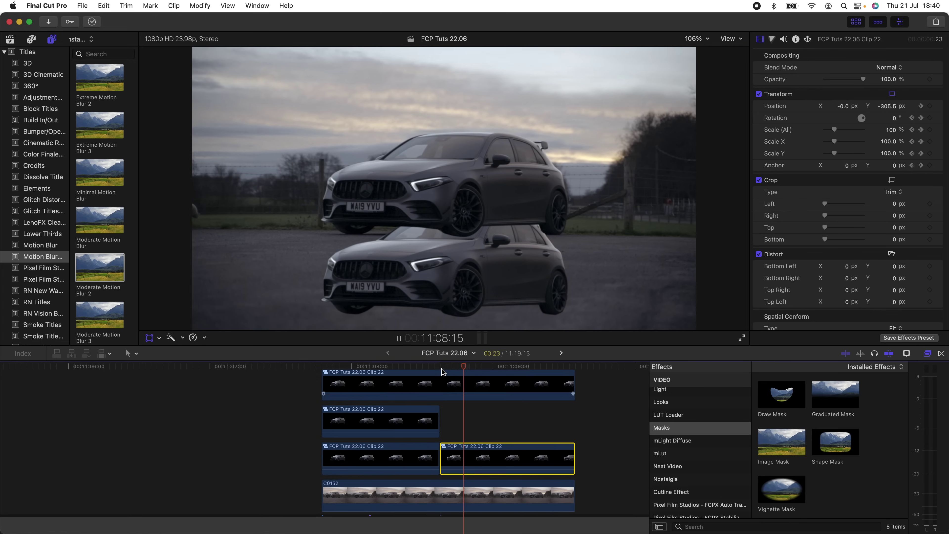
key(space)
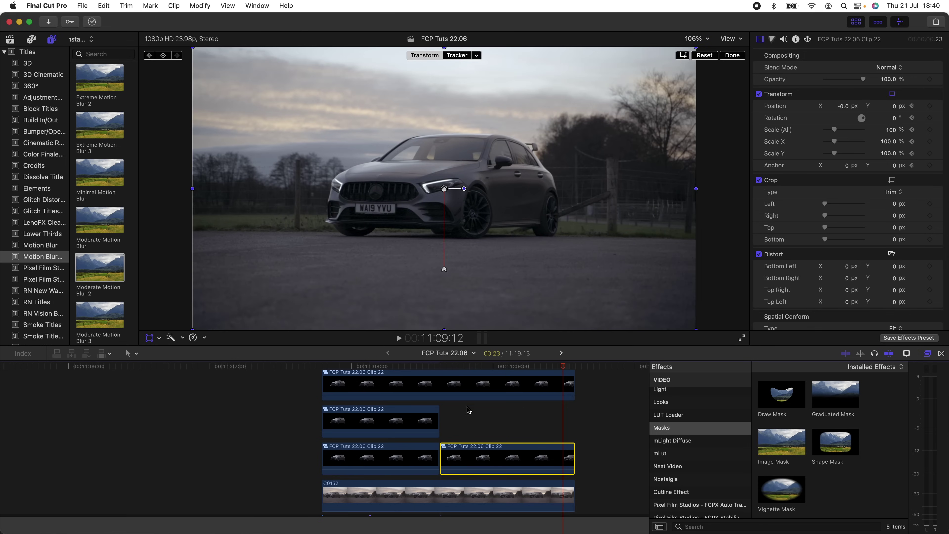
Step: Place a full-length copy after the shortened upward-moving clip and animate it back to the centre, matching the lower clip's keyframe timing
scroll(467, 407, up, 3)
click(464, 431)
click(401, 438)
key(super+v)
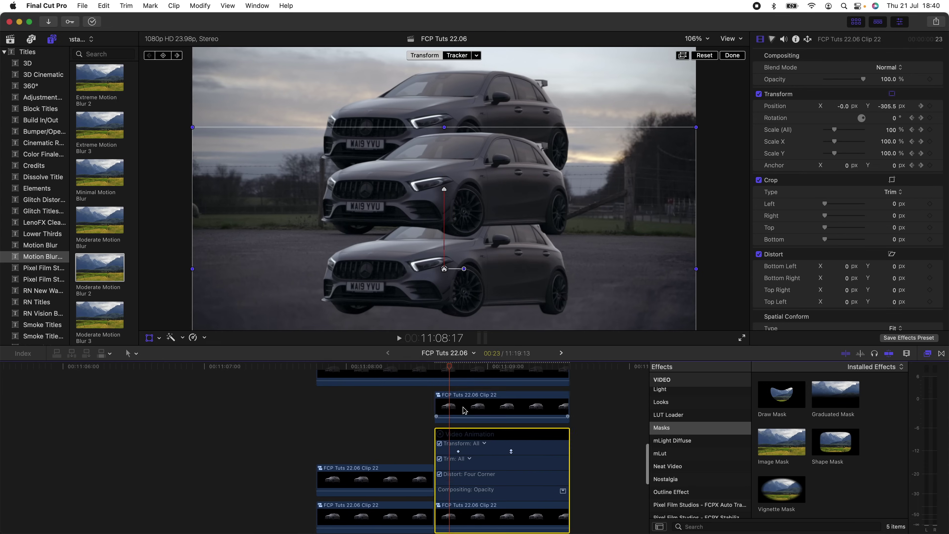
click(463, 410)
right_click(444, 186)
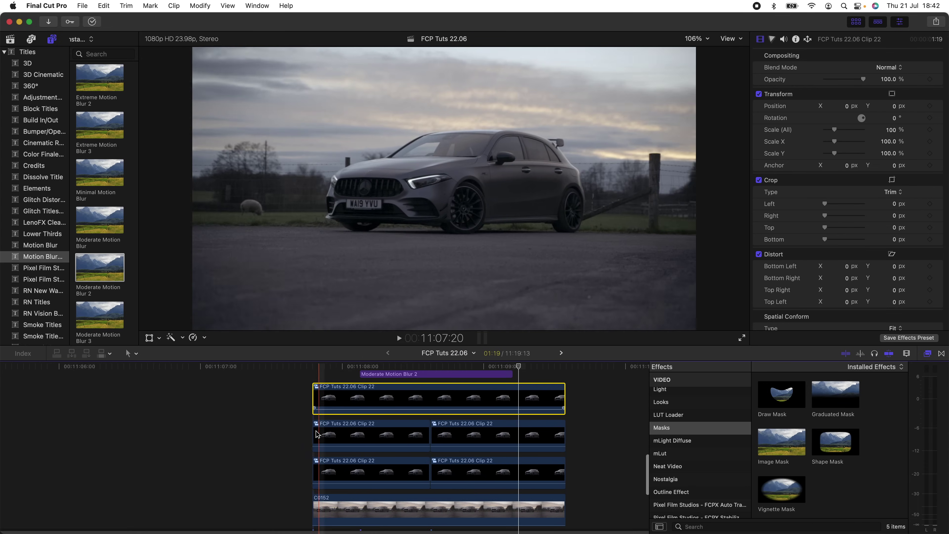
Step: Play back the whole sequence to check the car copies splitting apart and merging again
key(space)
key(space)
click(473, 368)
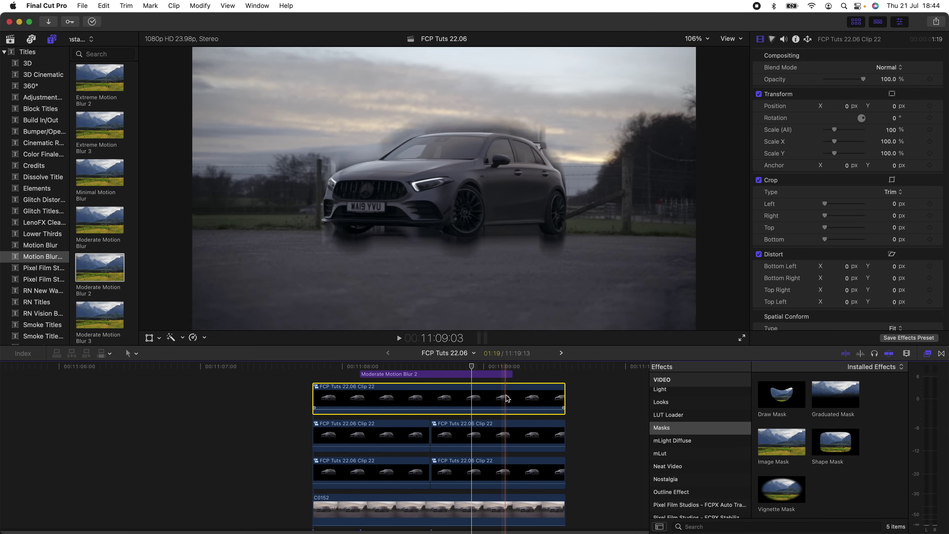
scroll(504, 396, right, 3)
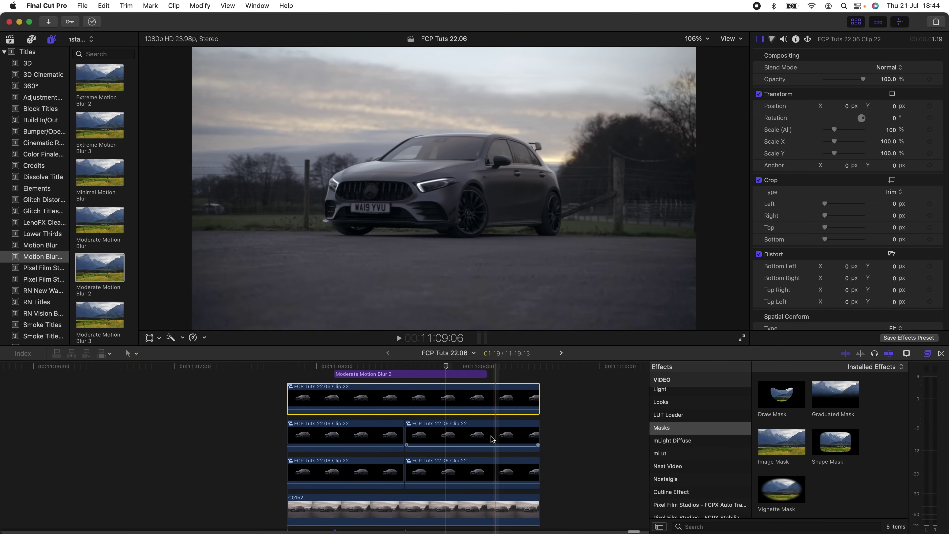